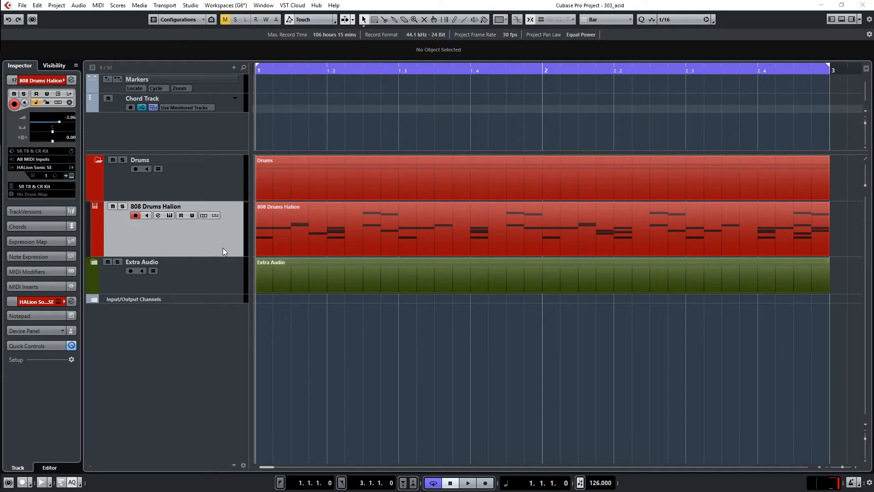
Play back the 808 drum loop briefly and stop it
{"action": "key", "text": "space"}
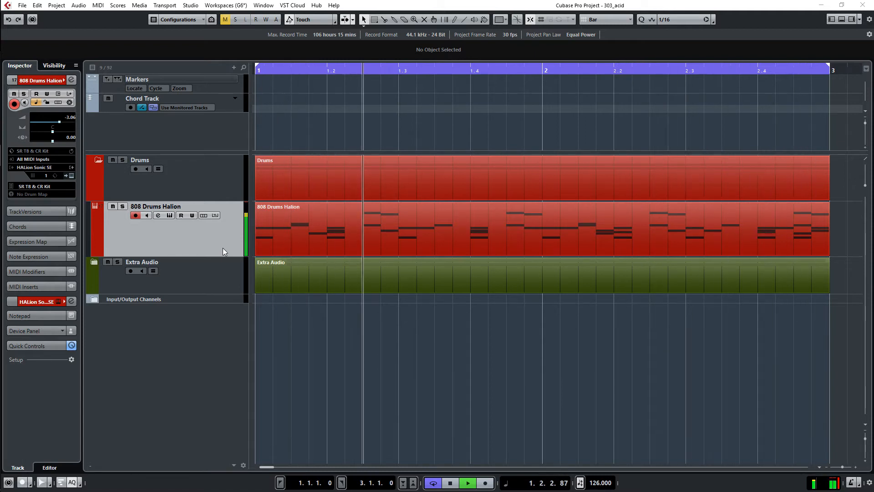
{"action": "key", "text": "space"}
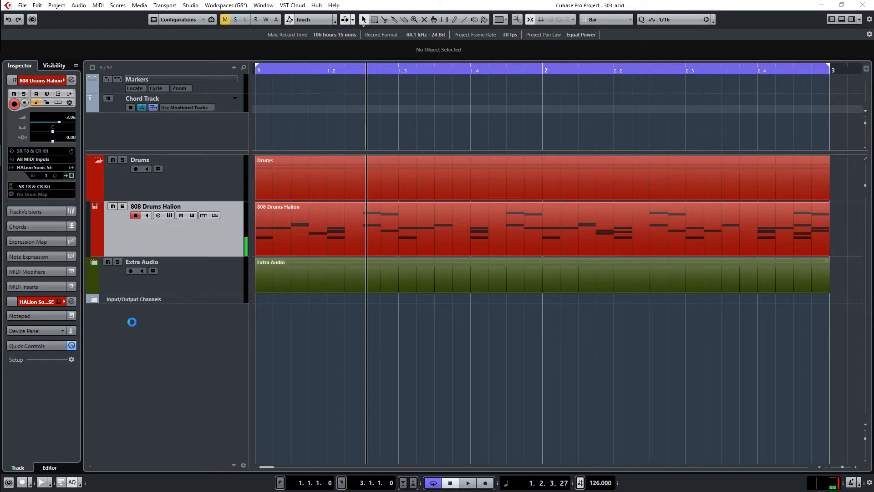
Add an instrument track that uses the Retrologue synth and move its plug-in window clear of the track list
{"action": "right_click", "coordinate": [157, 323]}
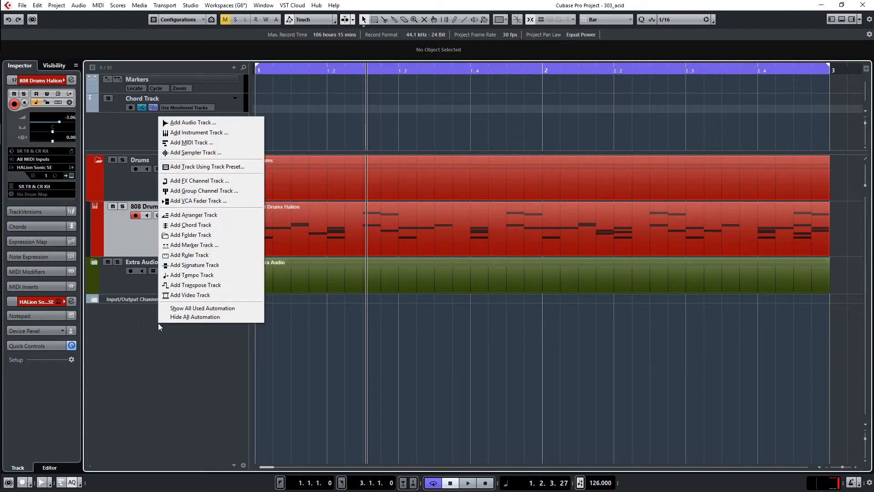
{"action": "left_click", "coordinate": [195, 131]}
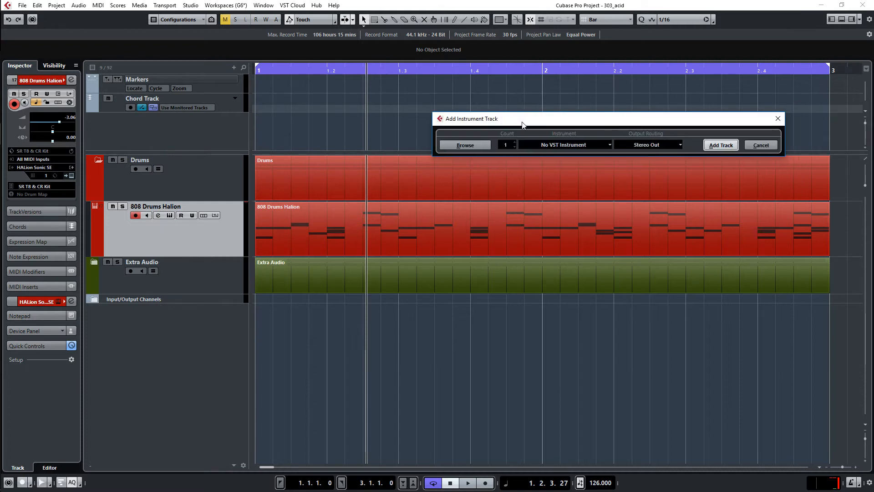
{"action": "left_click", "coordinate": [563, 144]}
{"action": "type", "text": "retro"}
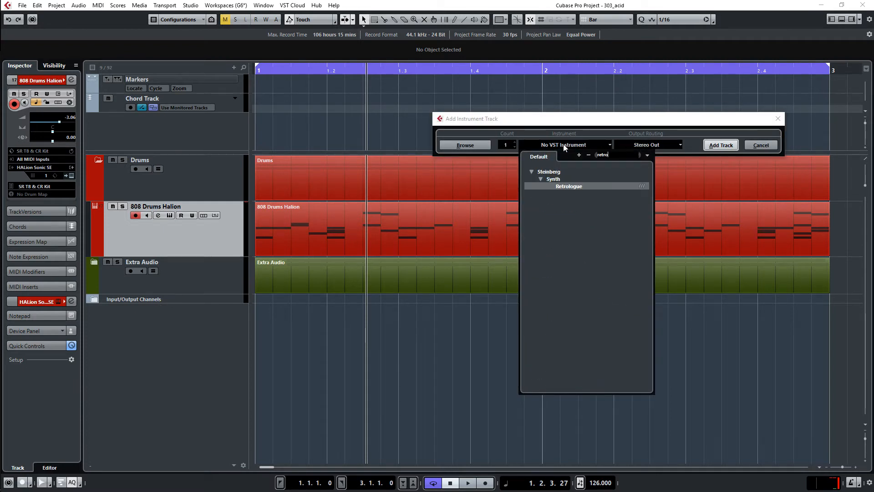
{"action": "key", "text": "Return"}
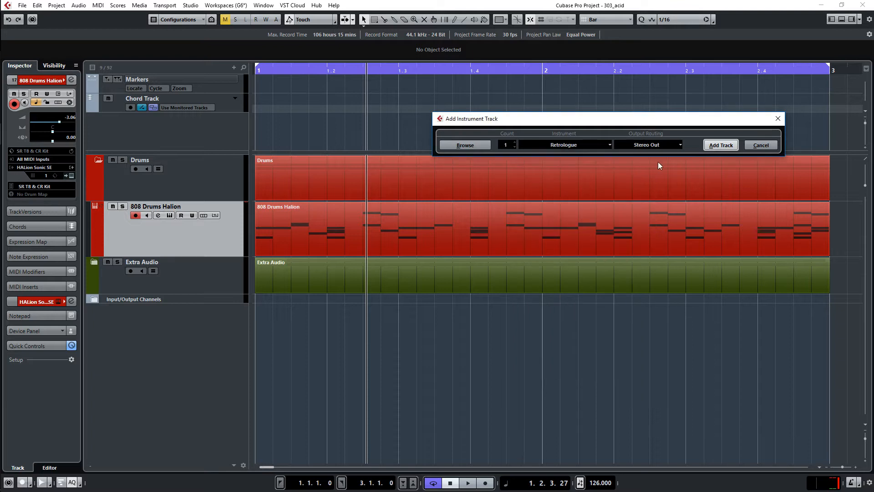
{"action": "left_click", "coordinate": [716, 145]}
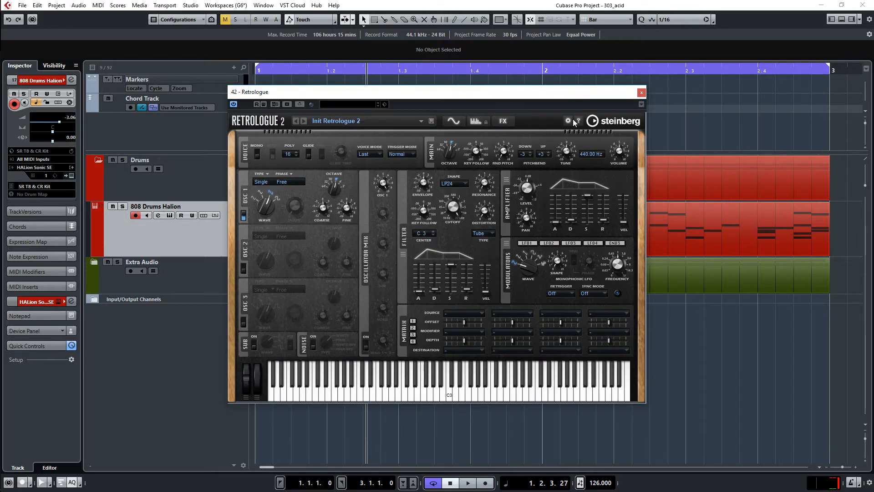
{"action": "left_click_drag", "start_coordinate": [528, 93], "coordinate": [627, 89]}
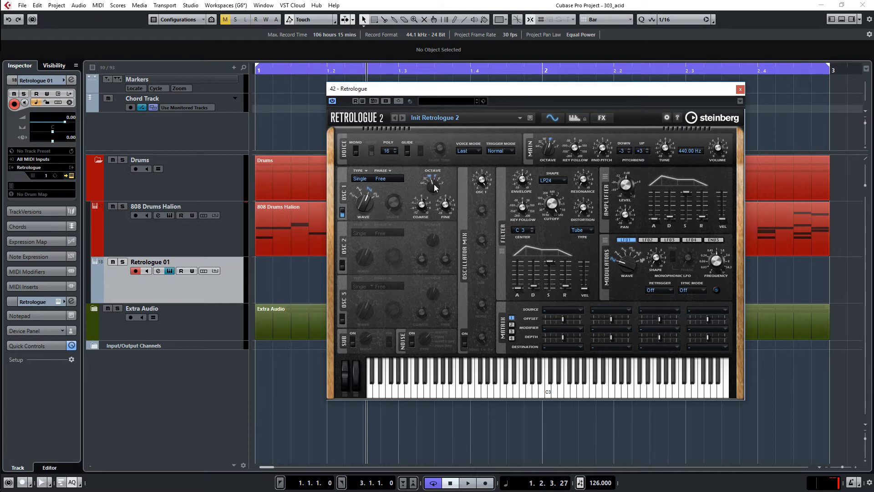
Switch Retrologue to mono with the LP24 filter shape kept, and lower the filter envelope's sustain level
{"action": "left_click", "coordinate": [355, 152]}
{"action": "left_click", "coordinate": [564, 184]}
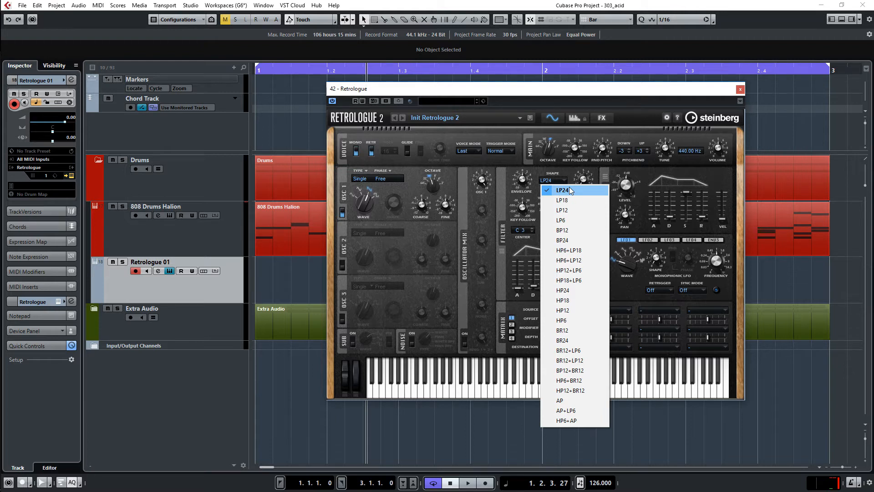
{"action": "left_click", "coordinate": [535, 94]}
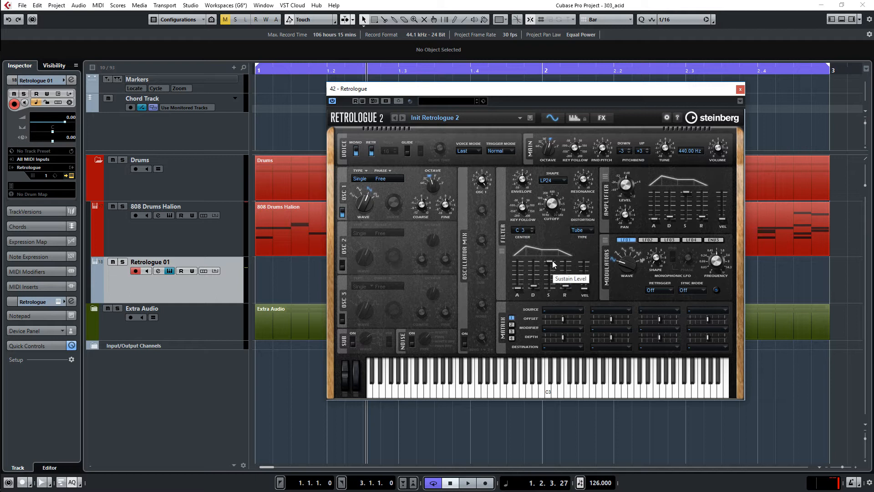
{"action": "left_click_drag", "start_coordinate": [553, 260], "coordinate": [534, 281]}
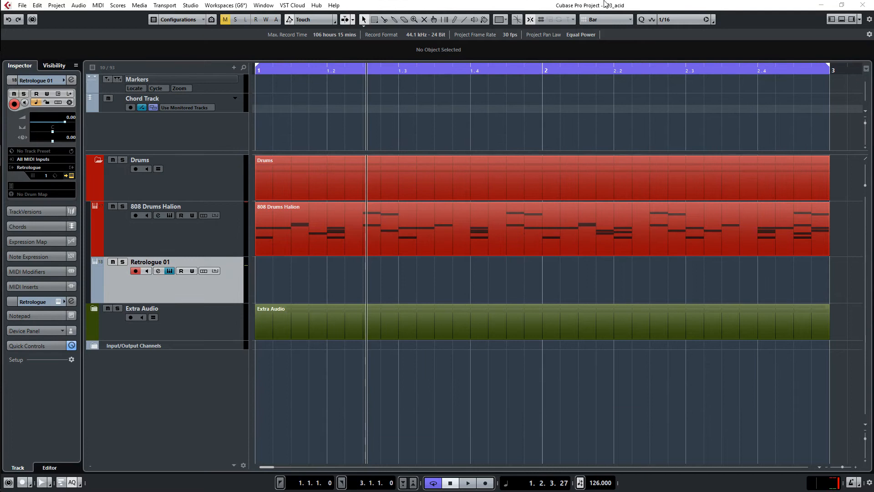
Load StepDesigner into the first MIDI insert slot of the Retrologue track and arrange both plug-in windows side by side
{"action": "left_click", "coordinate": [587, 4]}
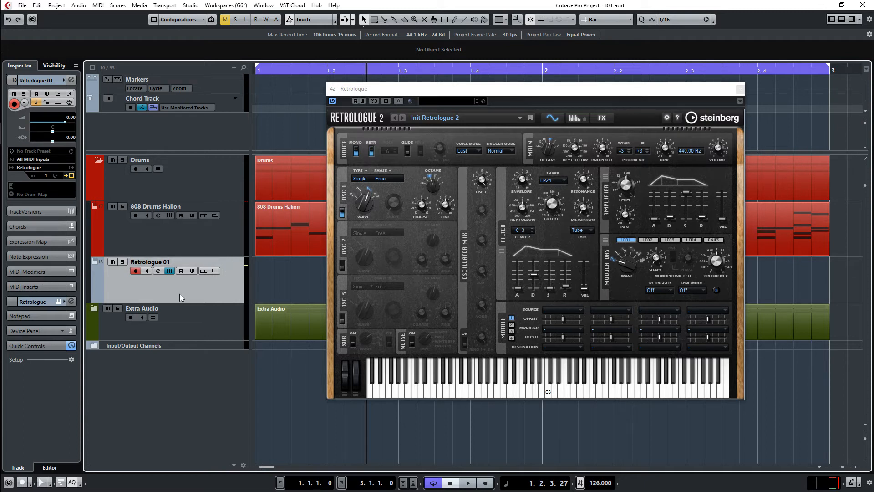
{"action": "left_click", "coordinate": [52, 284]}
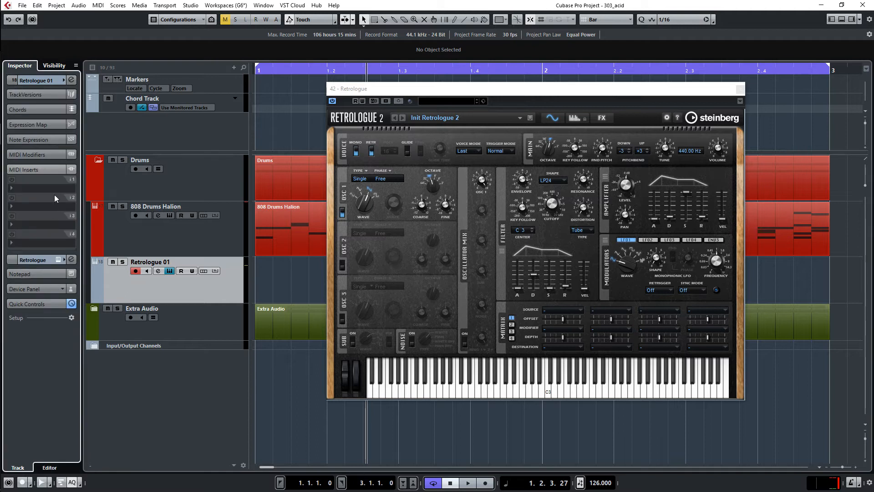
{"action": "left_click", "coordinate": [58, 187]}
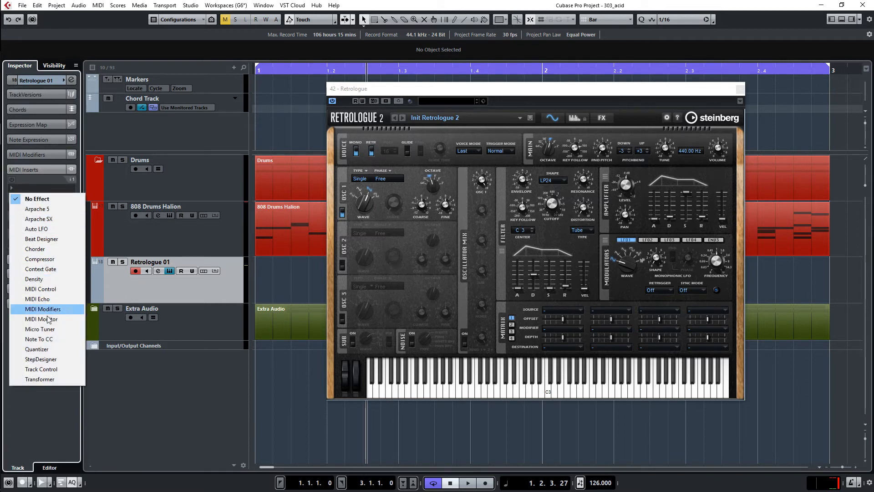
{"action": "left_click", "coordinate": [49, 359]}
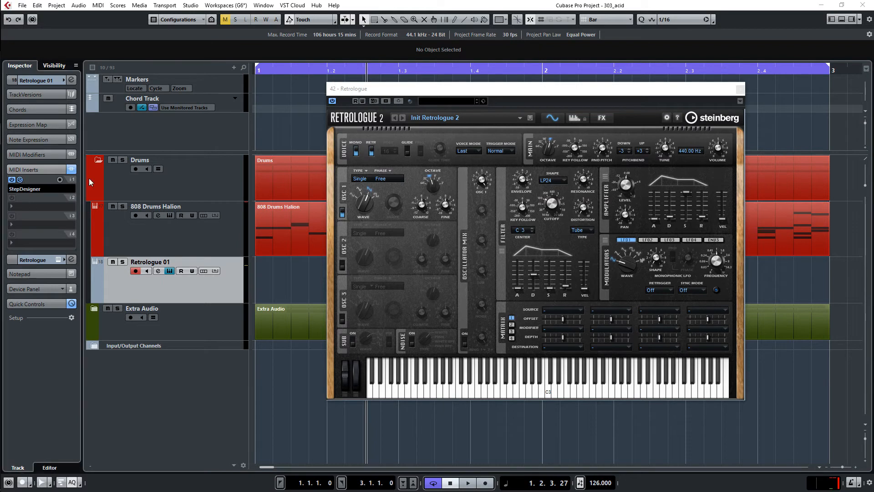
{"action": "left_click_drag", "start_coordinate": [412, 90], "coordinate": [175, 104]}
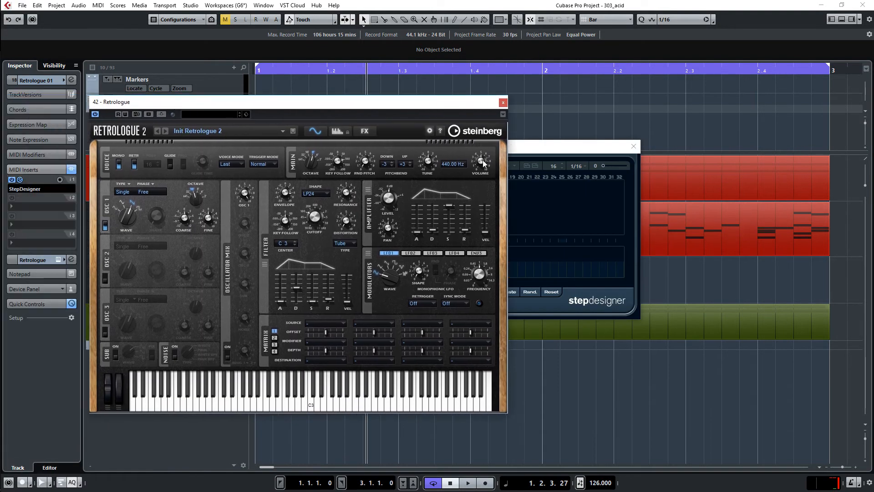
{"action": "left_click_drag", "start_coordinate": [540, 154], "coordinate": [721, 190]}
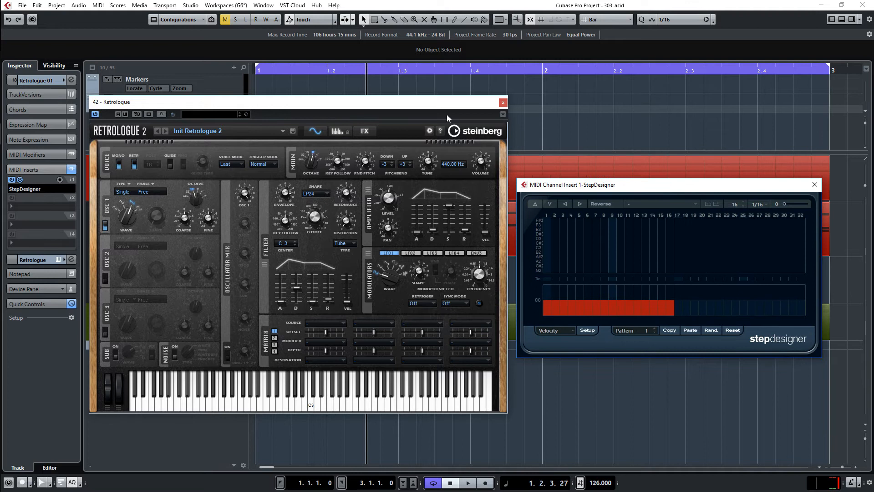
{"action": "left_click_drag", "start_coordinate": [450, 104], "coordinate": [413, 104]}
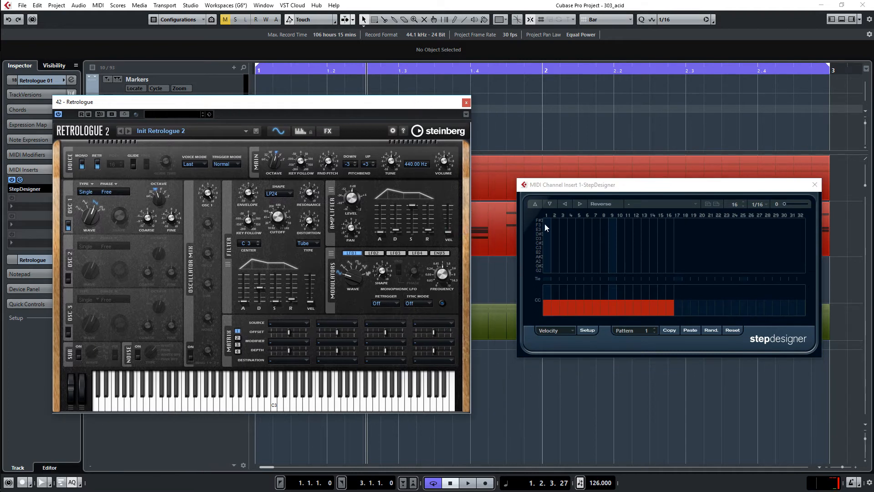
Program StepDesigner notes E1, B1, A1, B1, A#1, A#1, F1 and G1 on steps 1, 3, 5, 8, 10, 13, 14 and 15, and play them
{"action": "scroll", "coordinate": [542, 242], "scroll_direction": "down", "scroll_amount": 14}
{"action": "scroll", "coordinate": [542, 242], "scroll_direction": "down", "scroll_amount": 2}
{"action": "scroll", "coordinate": [543, 258], "scroll_direction": "down", "scroll_amount": 1}
{"action": "left_click", "coordinate": [547, 262]}
{"action": "left_click", "coordinate": [563, 229]}
{"action": "left_click", "coordinate": [580, 238]}
{"action": "left_click", "coordinate": [605, 229]}
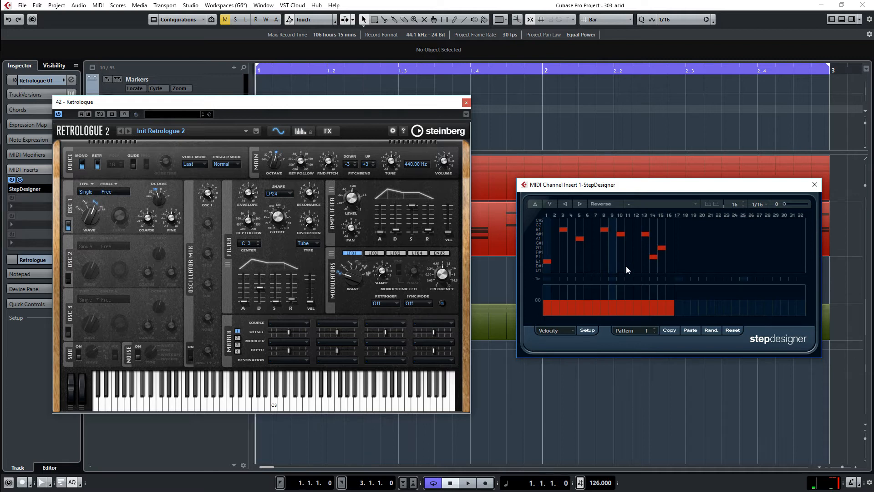
{"action": "key", "text": "space"}
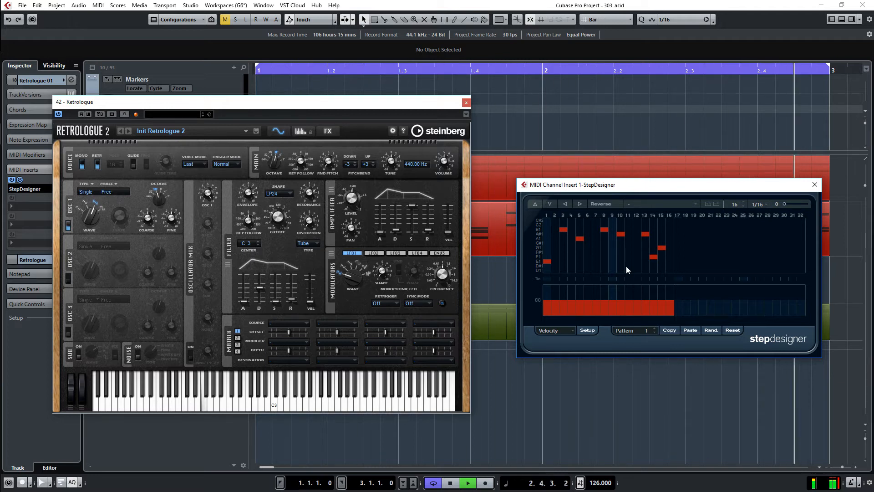
{"action": "key", "text": "space"}
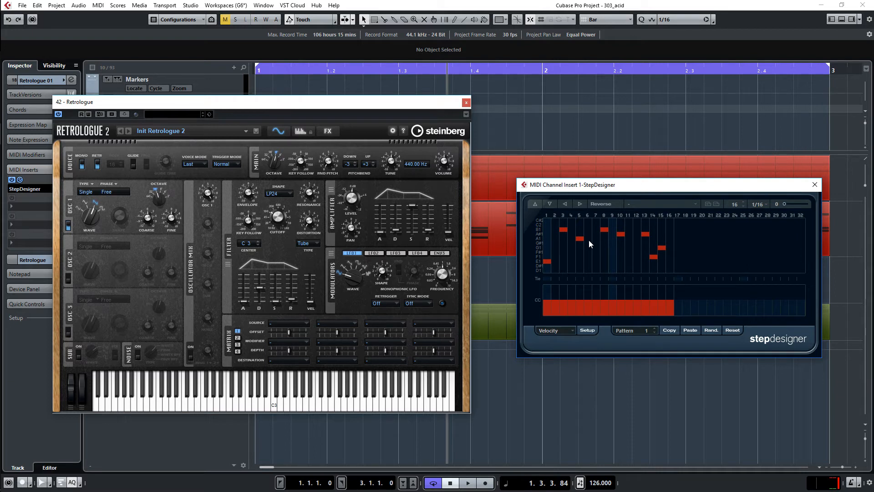
Turn on Glide in Retrologue's voice section and shift the StepDesigner window slightly
{"action": "left_click_drag", "start_coordinate": [215, 108], "coordinate": [225, 104]}
{"action": "left_click", "coordinate": [143, 160]}
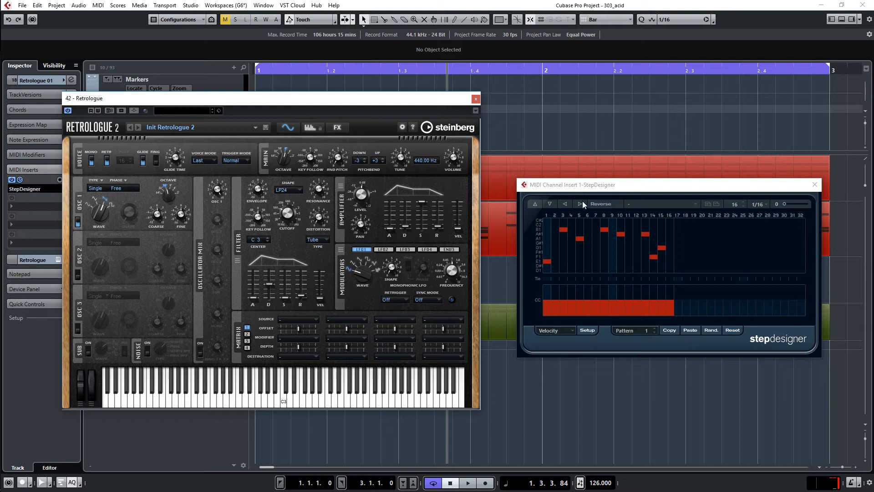
{"action": "left_click_drag", "start_coordinate": [592, 185], "coordinate": [576, 168]}
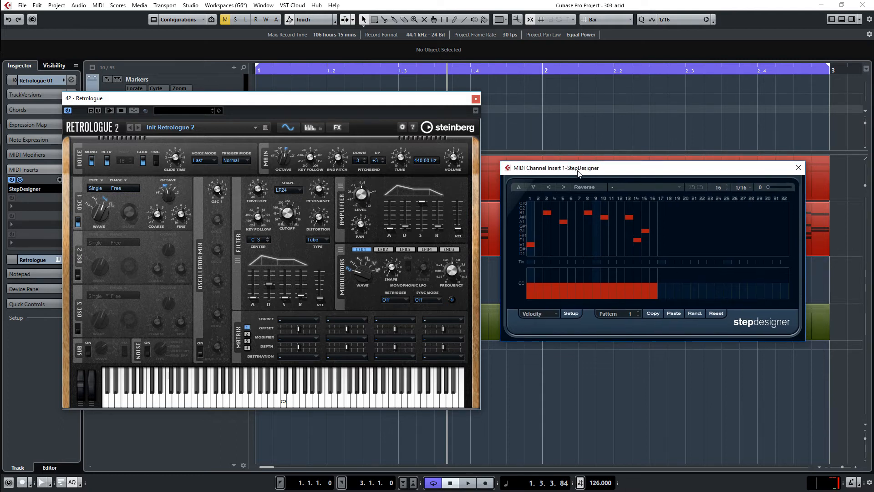
Choose CC 6 (DataEnt MSB) as StepDesigner's controller and draw values across all 16 steps
{"action": "left_click", "coordinate": [556, 315]}
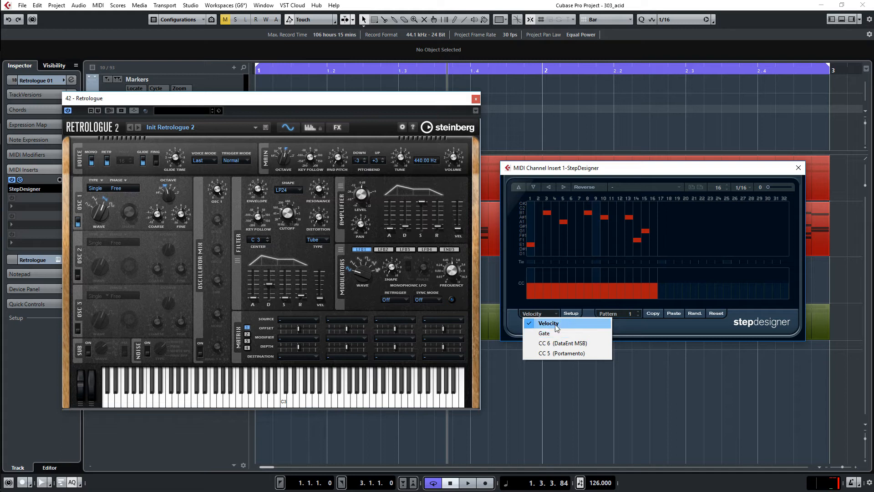
{"action": "left_click", "coordinate": [569, 345]}
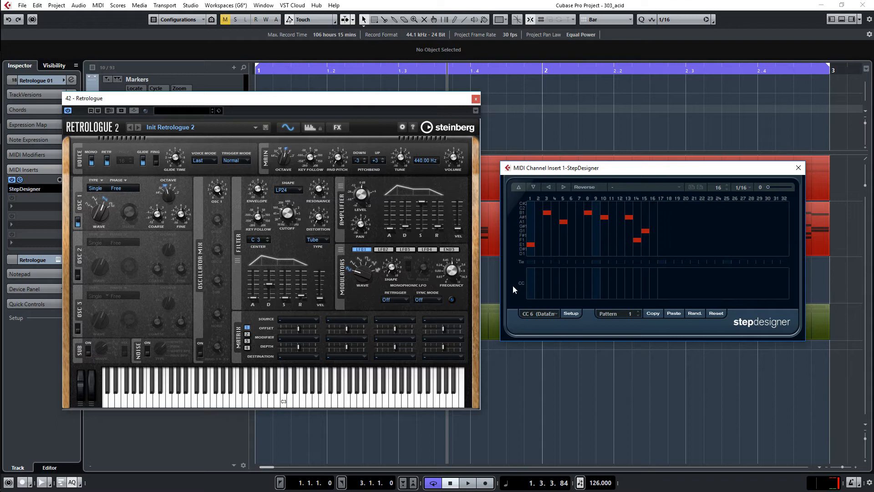
{"action": "left_click", "coordinate": [545, 314]}
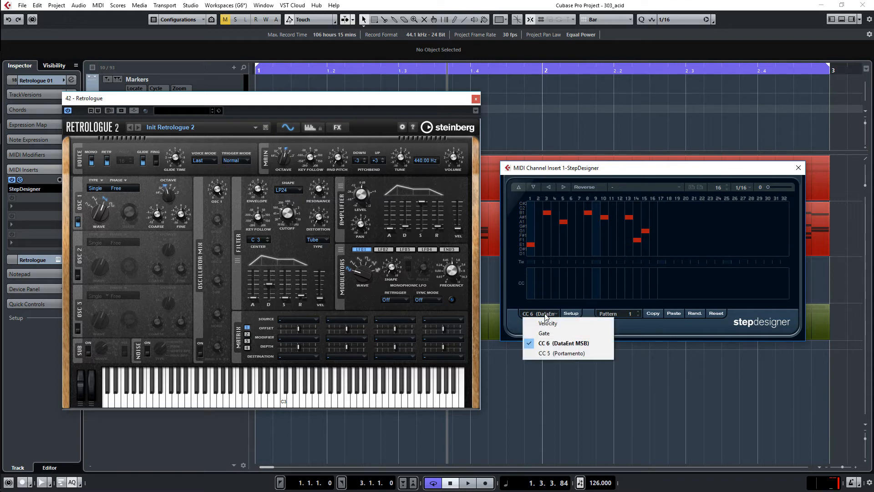
{"action": "left_click", "coordinate": [544, 313]}
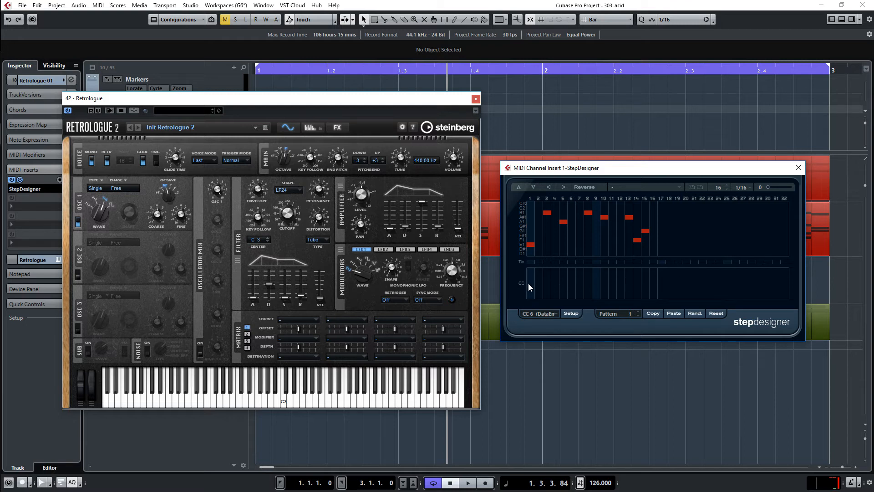
{"action": "mouse_move", "coordinate": [578, 284]}
{"action": "left_mouse_down"}
{"action": "mouse_move", "coordinate": [660, 278]}
{"action": "mouse_move", "coordinate": [528, 280]}
{"action": "left_mouse_up"}
{"action": "left_click_drag", "start_coordinate": [610, 285], "coordinate": [663, 282]}
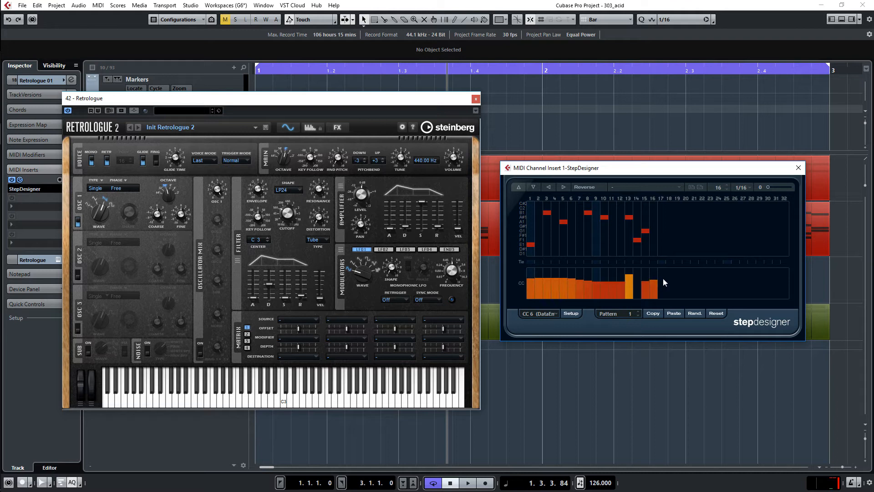
Assign StepDesigner's CC 6 to Retrologue's filter cutoff with Learn CC and playback running
{"action": "right_click", "coordinate": [289, 216]}
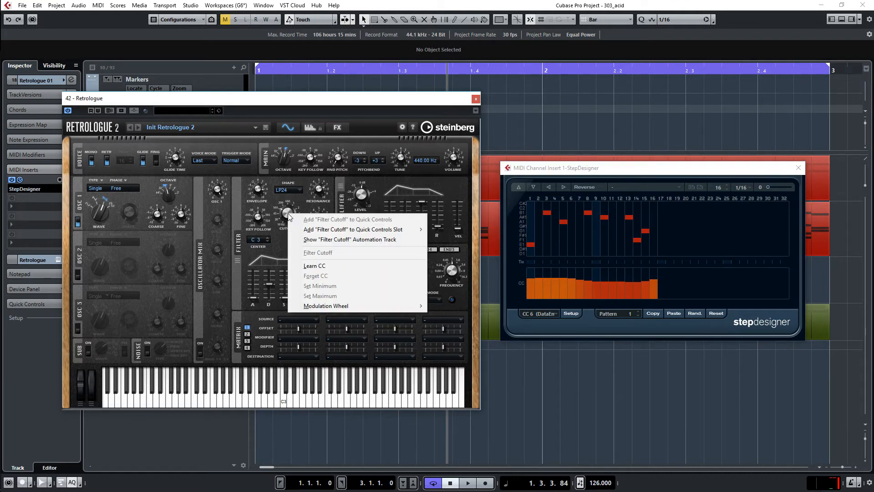
{"action": "left_click", "coordinate": [319, 268]}
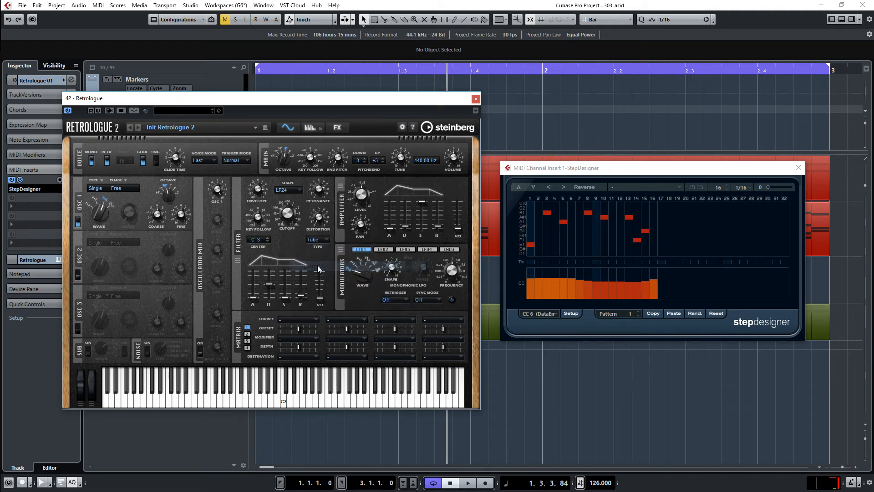
{"action": "key", "text": "space"}
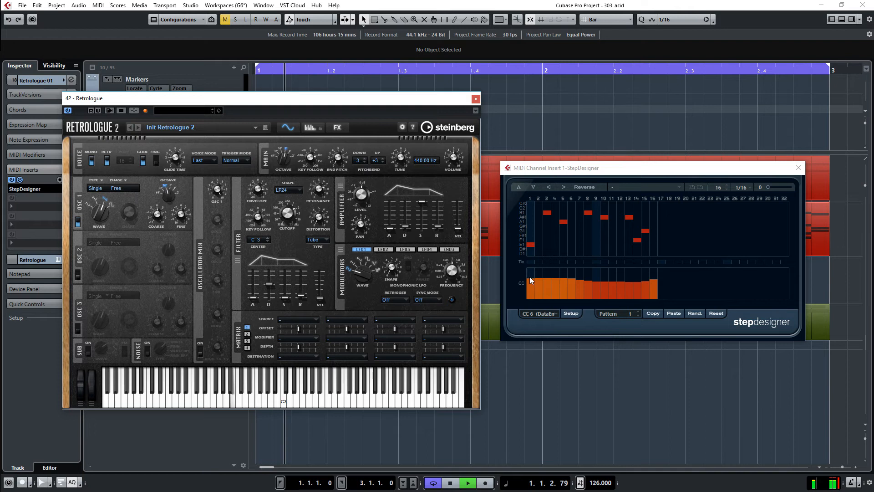
Redraw the CC 6 step values to test the cutoff, and clear them from all steps with CC 6 kept as controller
{"action": "mouse_move", "coordinate": [530, 271]}
{"action": "left_mouse_down"}
{"action": "mouse_move", "coordinate": [572, 268]}
{"action": "mouse_move", "coordinate": [654, 295]}
{"action": "left_mouse_up"}
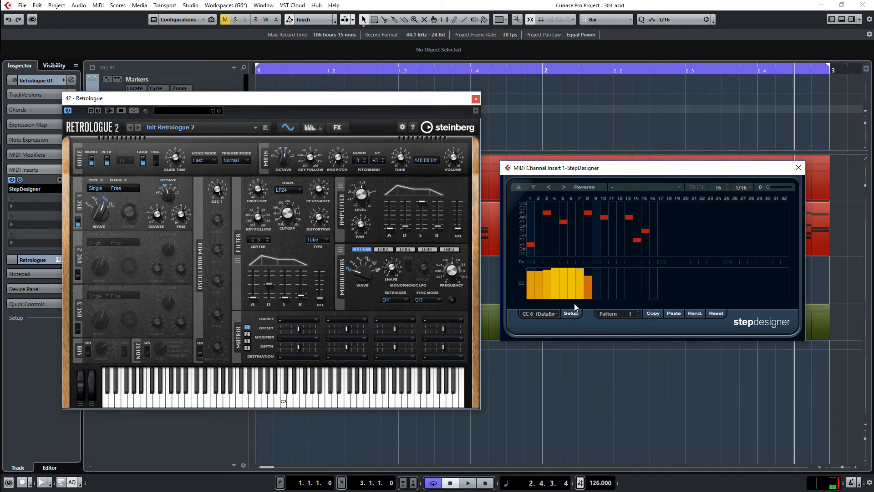
{"action": "left_click_drag", "start_coordinate": [589, 297], "coordinate": [527, 297]}
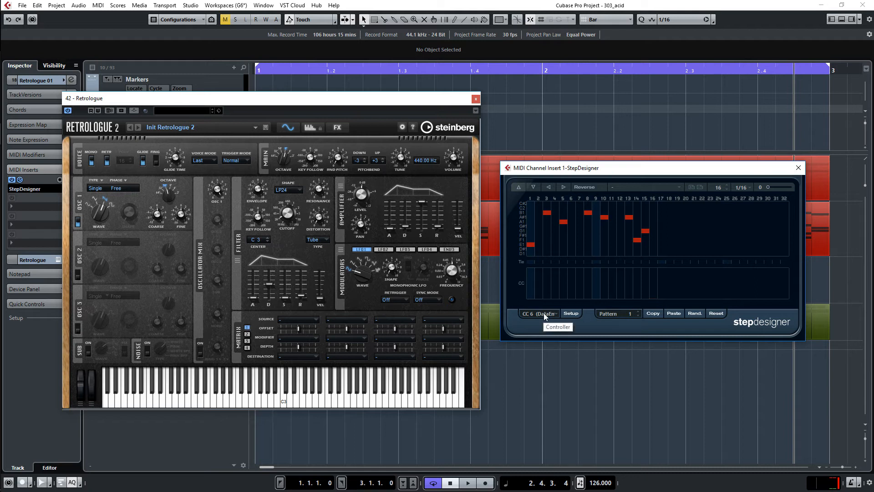
{"action": "left_click", "coordinate": [544, 314]}
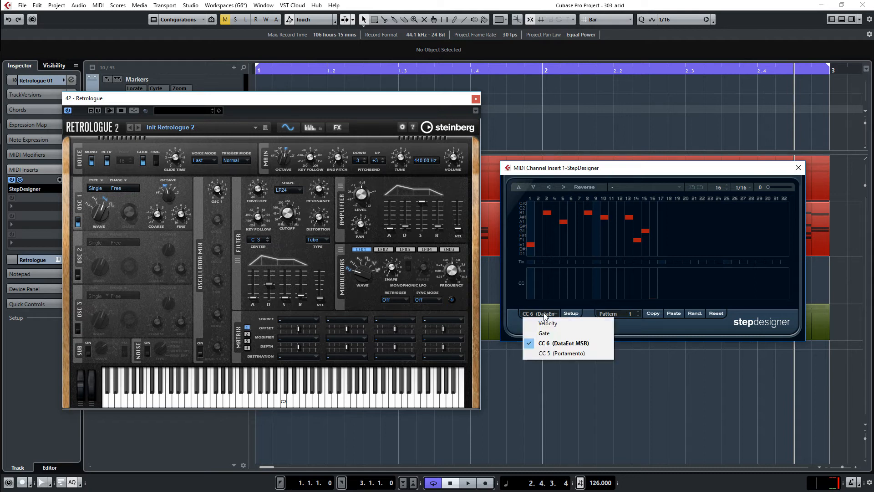
{"action": "left_click", "coordinate": [567, 344]}
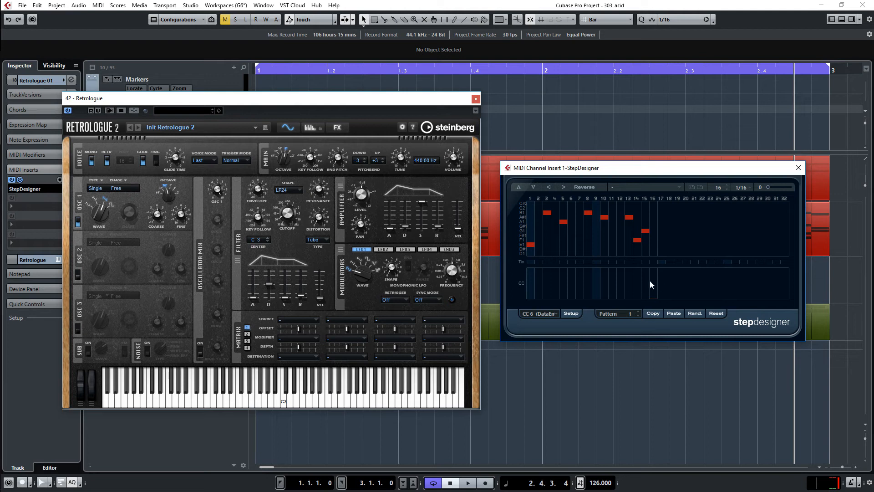
Switch StepDesigner's controller to CC 5 (Portamento) during playback and draw values across all 16 steps
{"action": "key", "text": "space"}
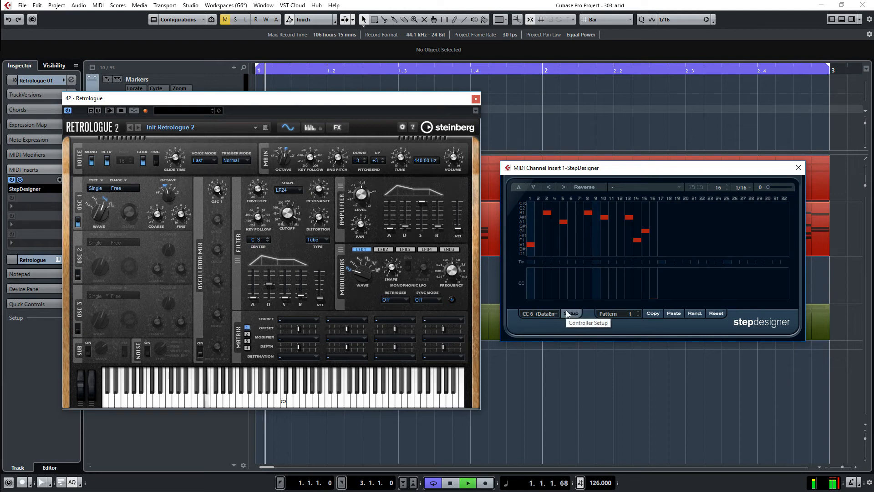
{"action": "left_click", "coordinate": [554, 312]}
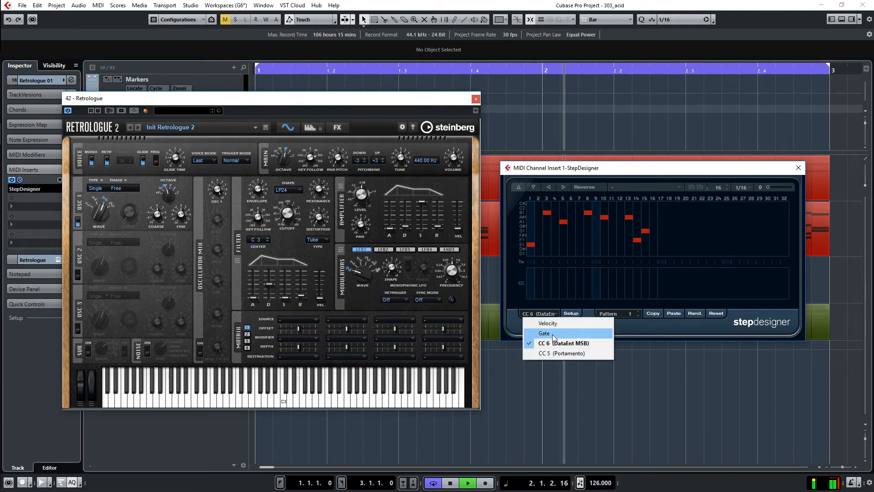
{"action": "left_click", "coordinate": [554, 349]}
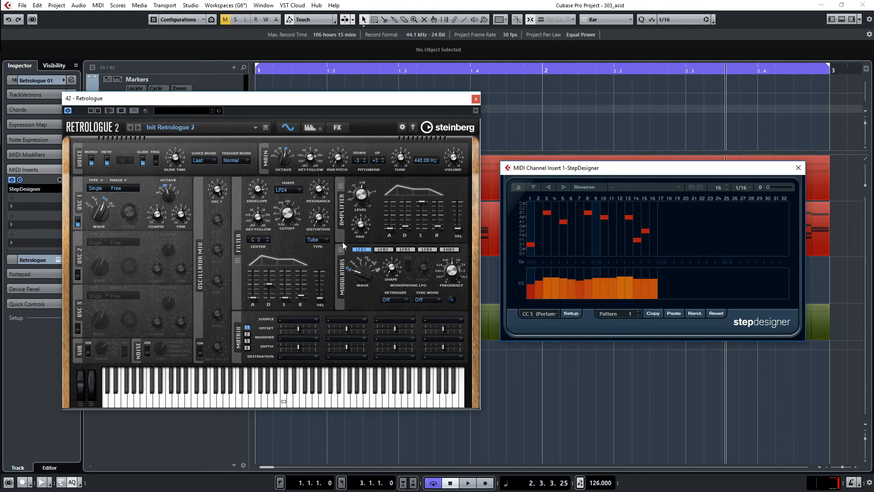
Assign StepDesigner's CC 5 to Retrologue's filter resonance with Learn CC, playing from the project start to send the controller data
{"action": "right_click", "coordinate": [322, 191]}
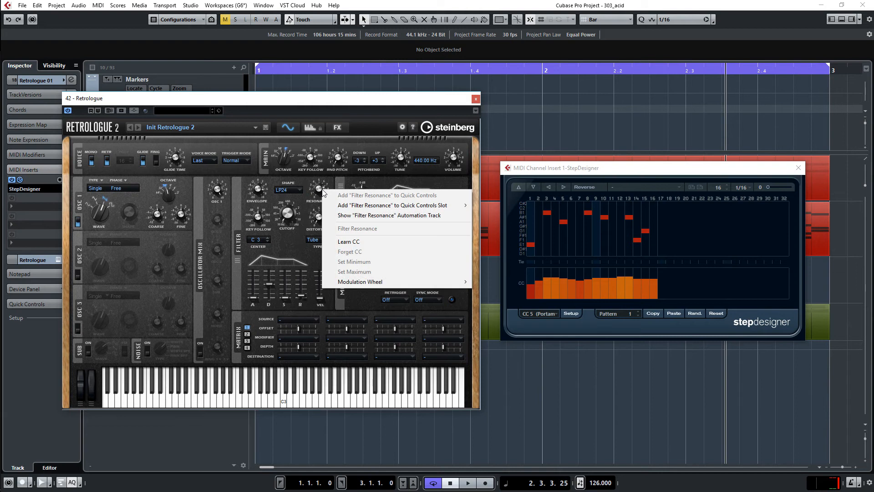
{"action": "left_click", "coordinate": [355, 246]}
{"action": "key", "text": "KP_Decimal"}
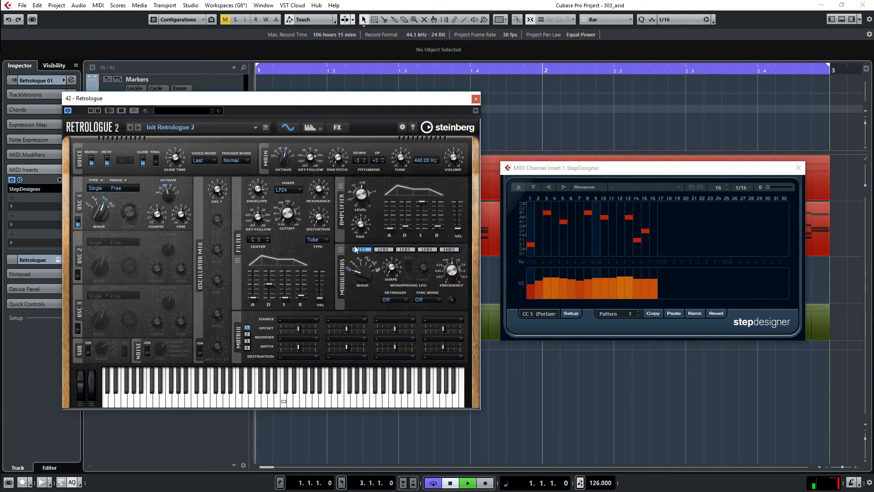
{"action": "key", "text": "space"}
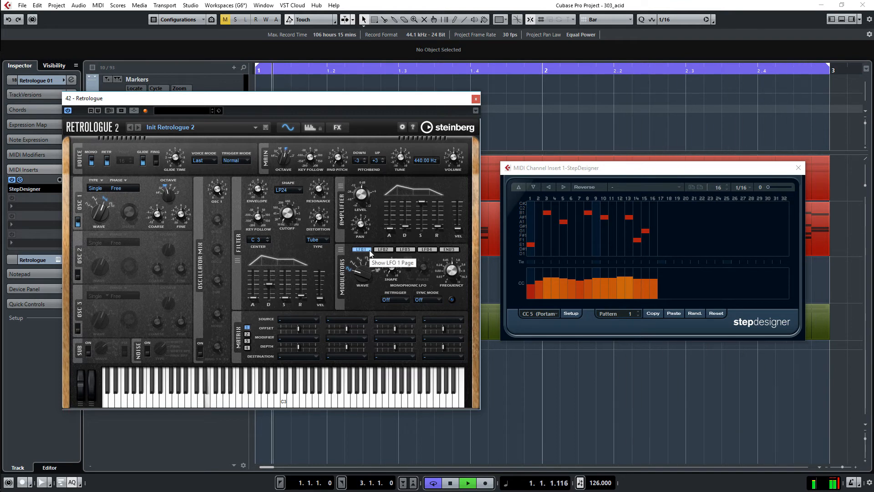
{"action": "key", "text": "space"}
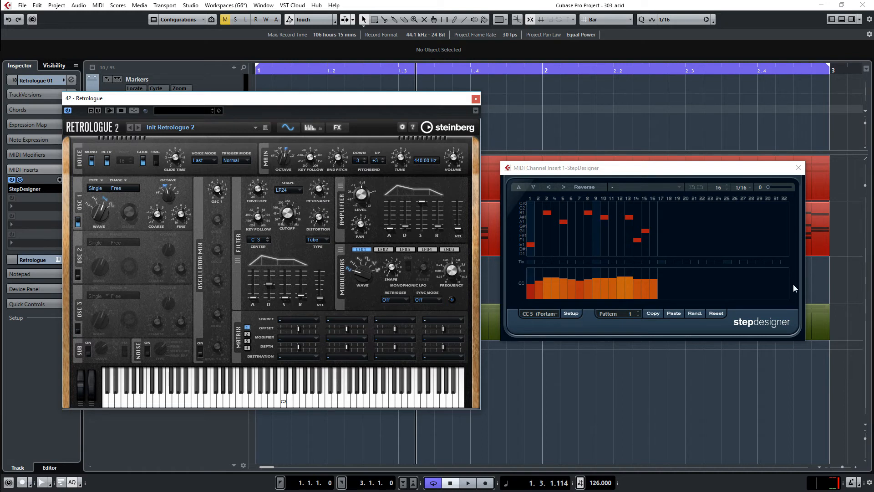
Choose CC 6 (DataEnt MSB) in StepDesigner and draw a curve during playback that dips around steps 4 to 7 and peaks around steps 12 to 13
{"action": "left_click", "coordinate": [19, 180]}
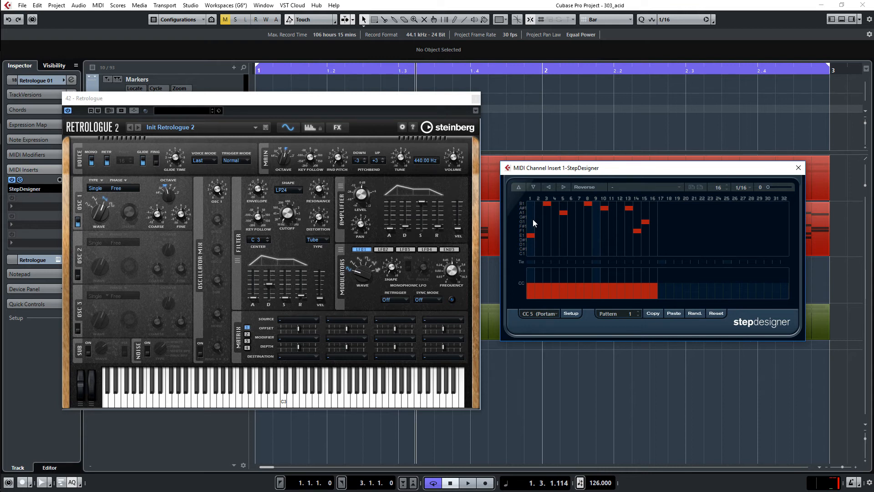
{"action": "left_click", "coordinate": [538, 314]}
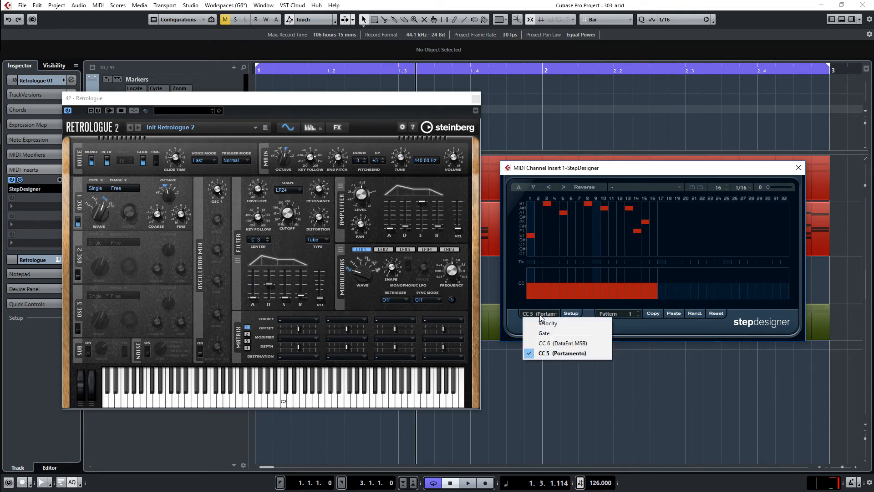
{"action": "left_click", "coordinate": [552, 344]}
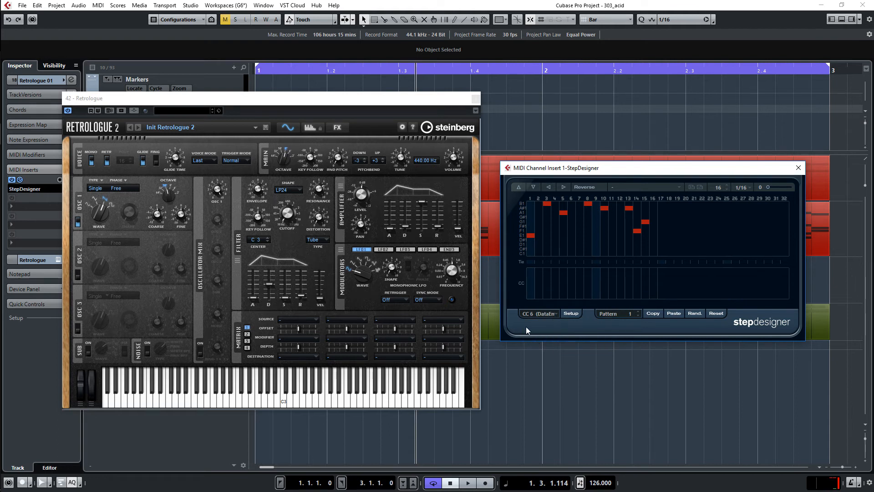
{"action": "key", "text": "period"}
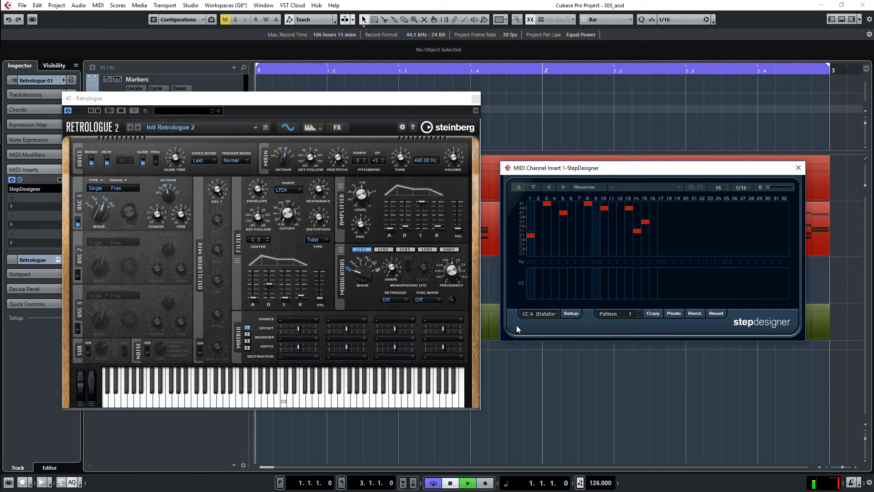
{"action": "key", "text": "space"}
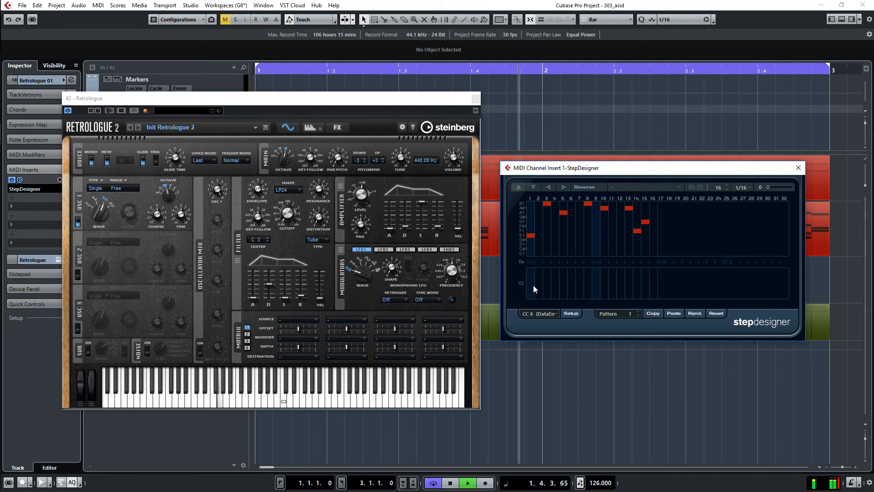
{"action": "mouse_move", "coordinate": [533, 285]}
{"action": "left_mouse_down"}
{"action": "mouse_move", "coordinate": [661, 284]}
{"action": "mouse_move", "coordinate": [531, 286]}
{"action": "left_mouse_up"}
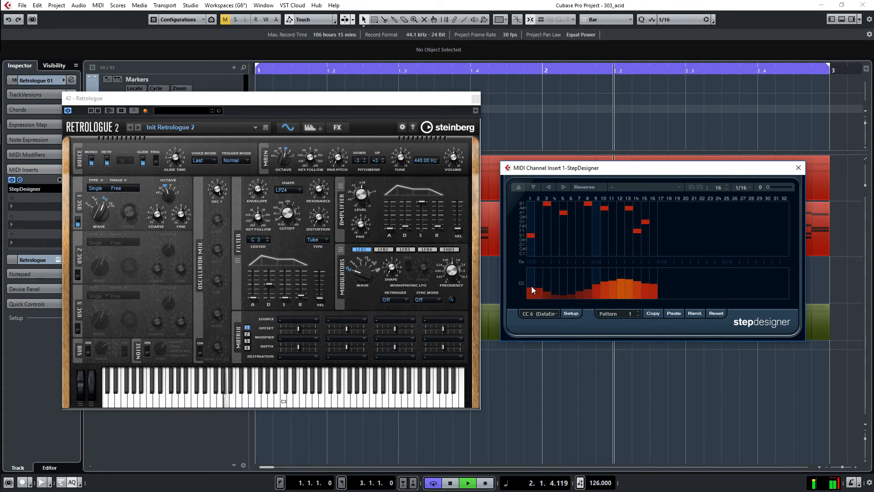
Redraw StepDesigner's CC 5 (Portamento) values during playback: low through step 7, high at 8 to 10, medium at 12 to 14, rising to high at 16
{"action": "left_click", "coordinate": [540, 314]}
{"action": "left_click", "coordinate": [561, 353]}
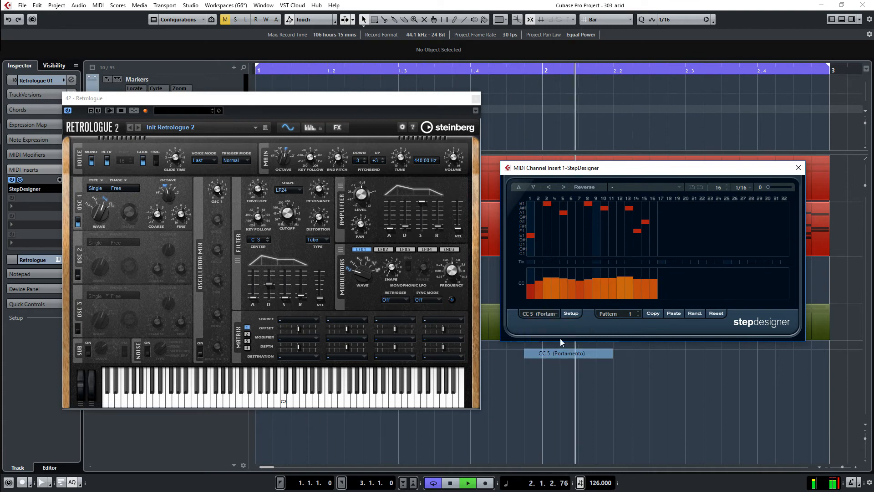
{"action": "mouse_move", "coordinate": [566, 285]}
{"action": "left_mouse_down"}
{"action": "mouse_move", "coordinate": [626, 287]}
{"action": "mouse_move", "coordinate": [531, 285]}
{"action": "left_mouse_up"}
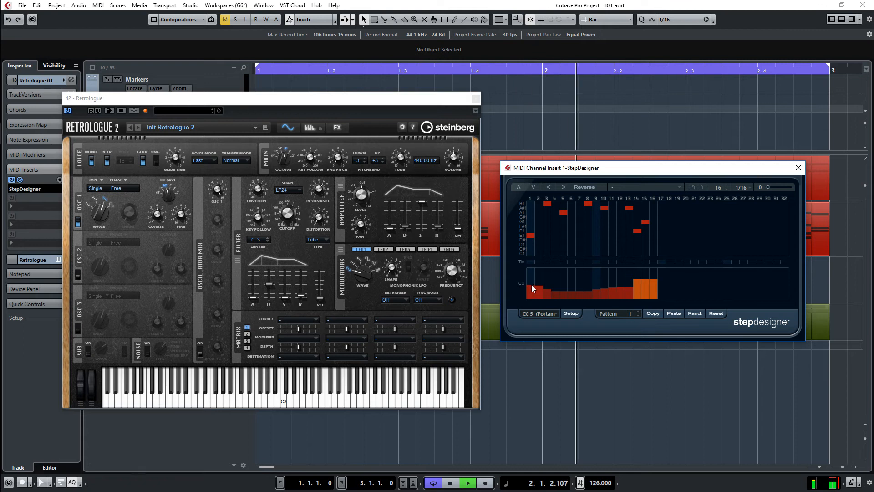
{"action": "left_click_drag", "start_coordinate": [617, 273], "coordinate": [654, 269]}
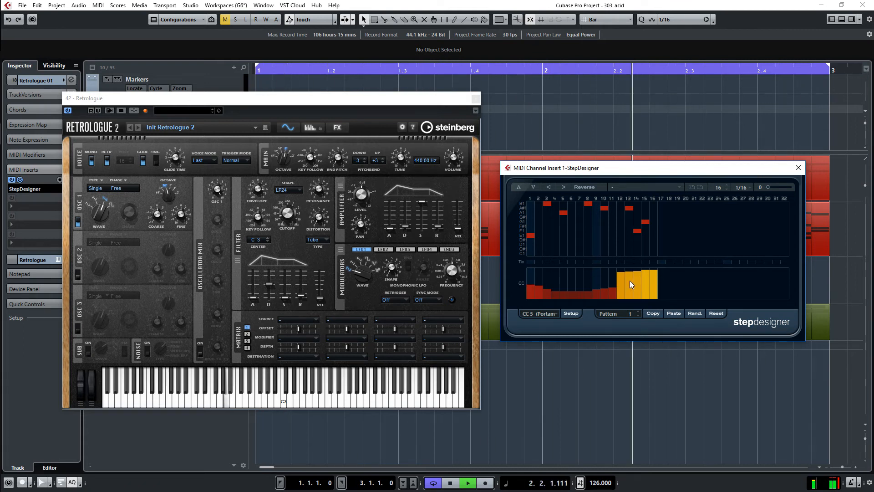
{"action": "left_click", "coordinate": [588, 273]}
{"action": "left_click_drag", "start_coordinate": [593, 276], "coordinate": [603, 269]}
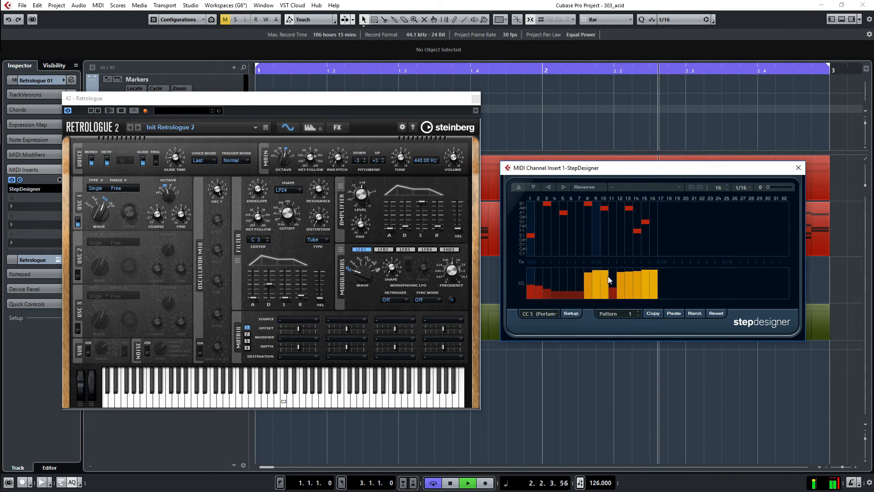
{"action": "left_click", "coordinate": [622, 281]}
{"action": "left_click_drag", "start_coordinate": [622, 281], "coordinate": [644, 277]}
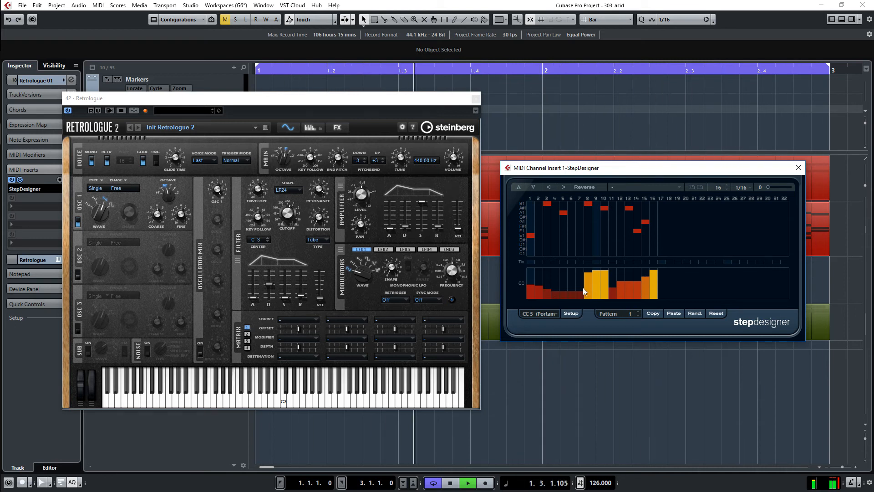
{"action": "key", "text": "space"}
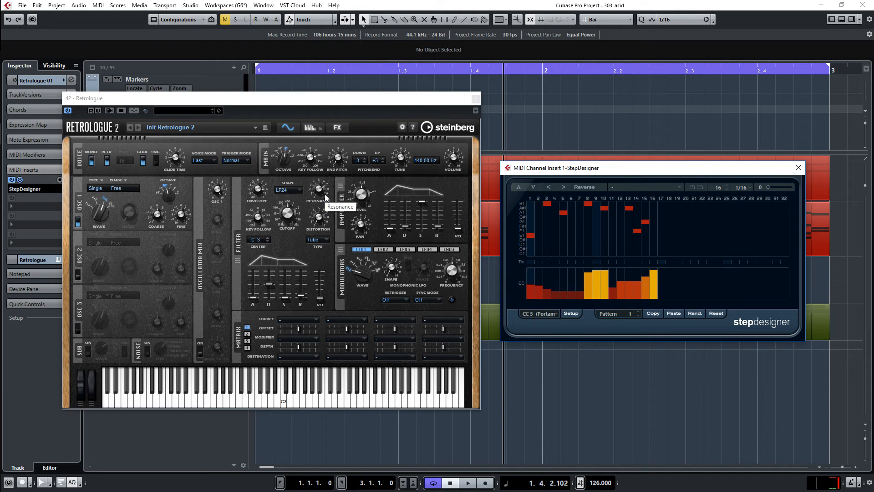
Close the Retrologue and StepDesigner windows, and enable recording of StepDesigner's output on the Retrologue 01 track with Cycle off
{"action": "left_click", "coordinate": [473, 99]}
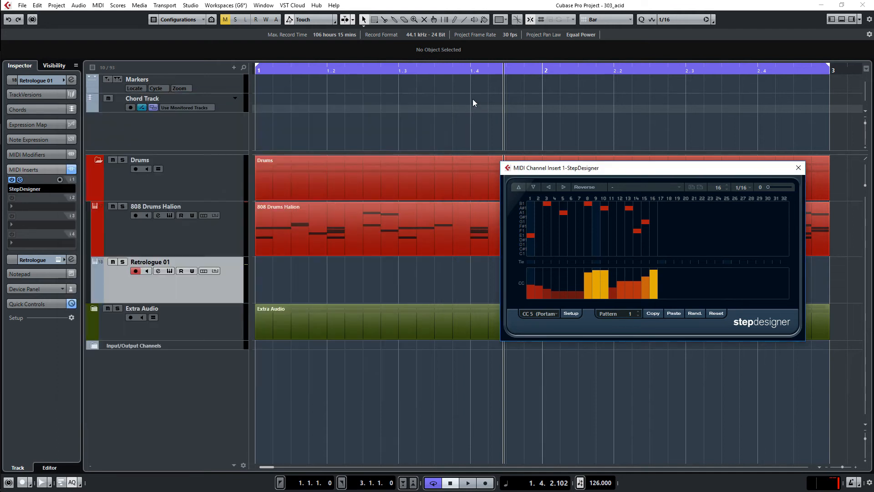
{"action": "left_click", "coordinate": [798, 168]}
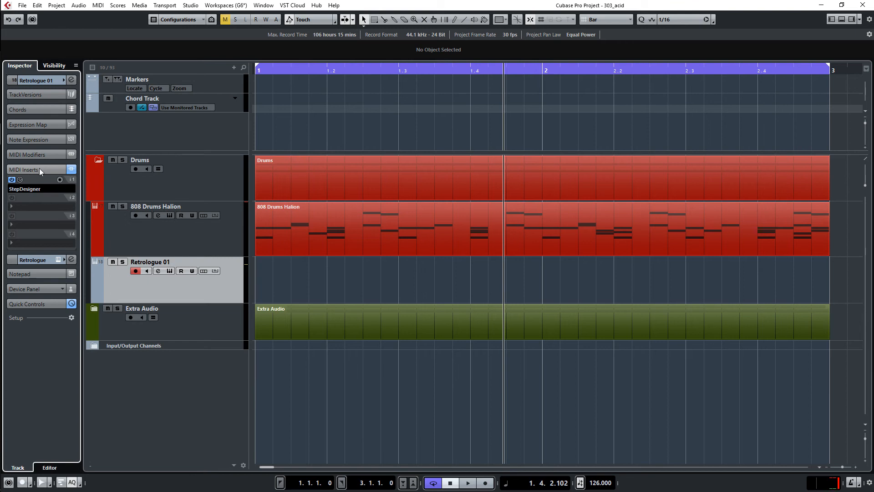
{"action": "left_click", "coordinate": [60, 180]}
{"action": "left_click", "coordinate": [433, 483]}
{"action": "left_click", "coordinate": [159, 286]}
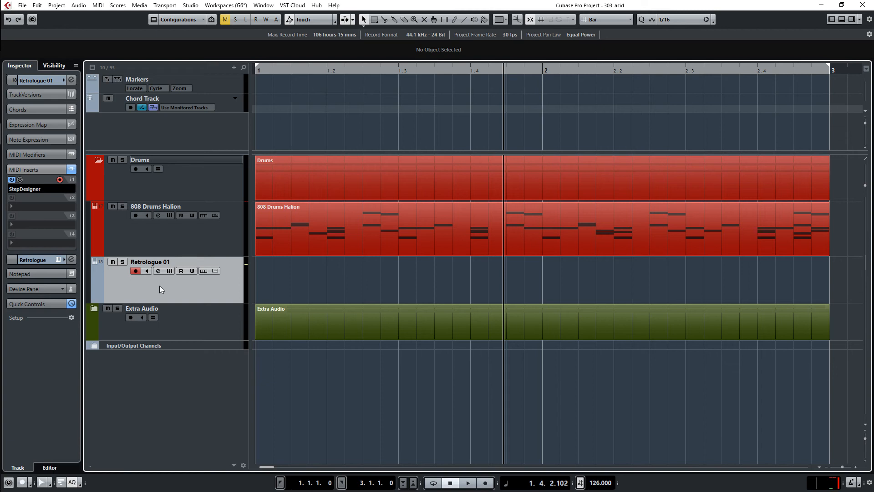
Record StepDesigner's output onto the Retrologue 01 track from the project start, and turn off its output recording and the insert itself
{"action": "key", "text": "period"}
{"action": "key", "text": "KP_Multiply"}
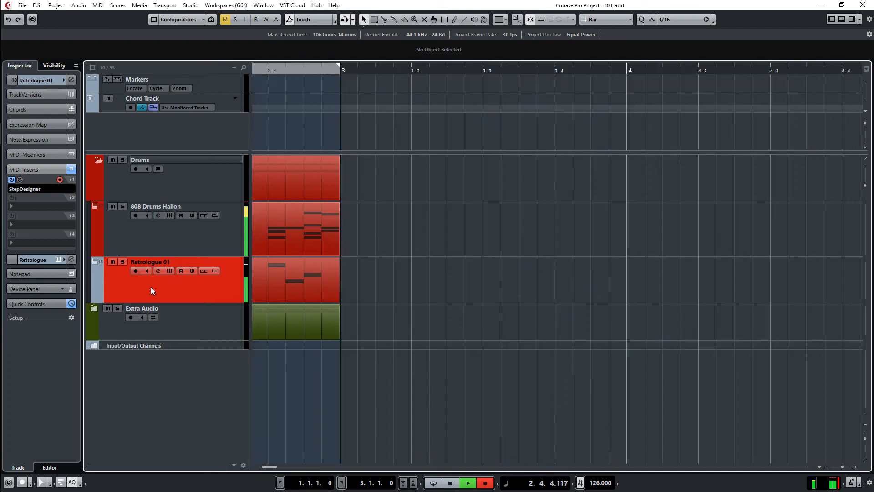
{"action": "key", "text": "space"}
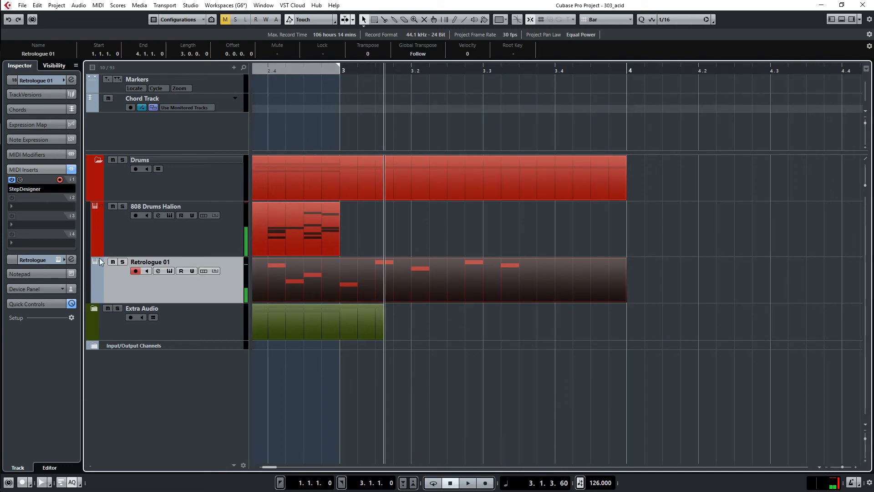
{"action": "left_click", "coordinate": [60, 179]}
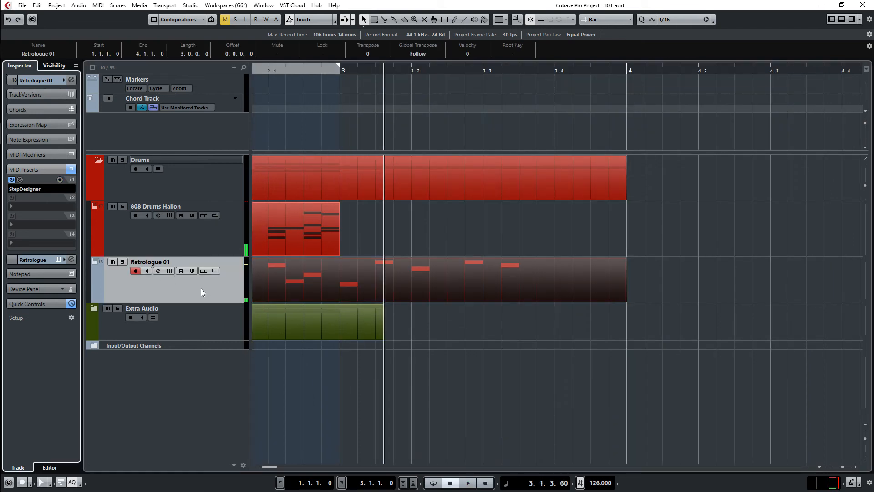
{"action": "left_click", "coordinate": [11, 180]}
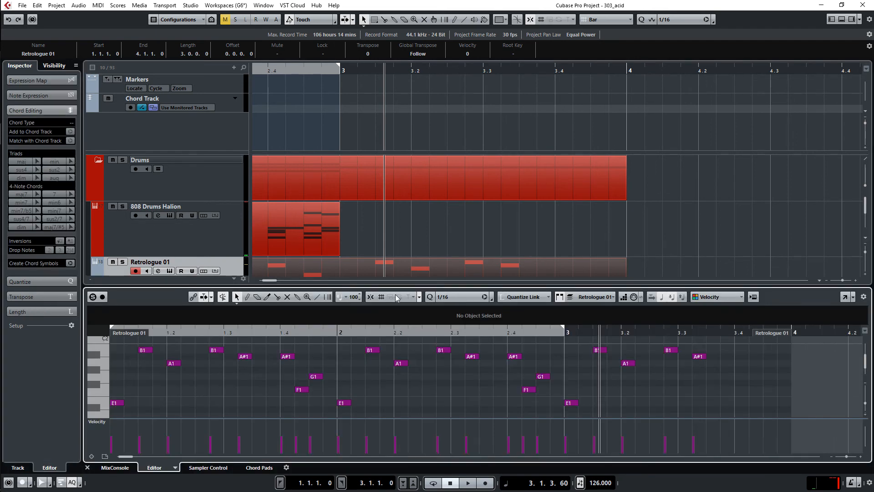
Enlarge the Key Editor and show the recorded CC 5 (Portamento) and CC 6 (DataEnt MSB) data in the controller lane
{"action": "left_click_drag", "start_coordinate": [409, 286], "coordinate": [400, 129]}
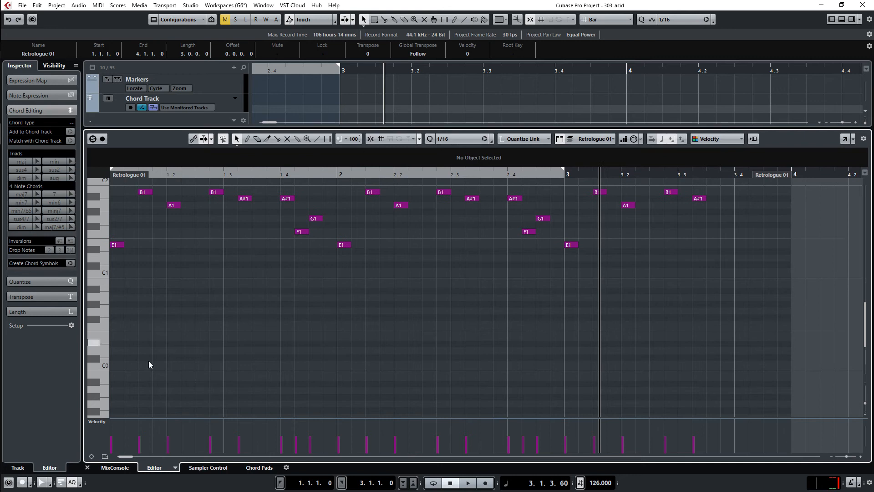
{"action": "left_click", "coordinate": [104, 422]}
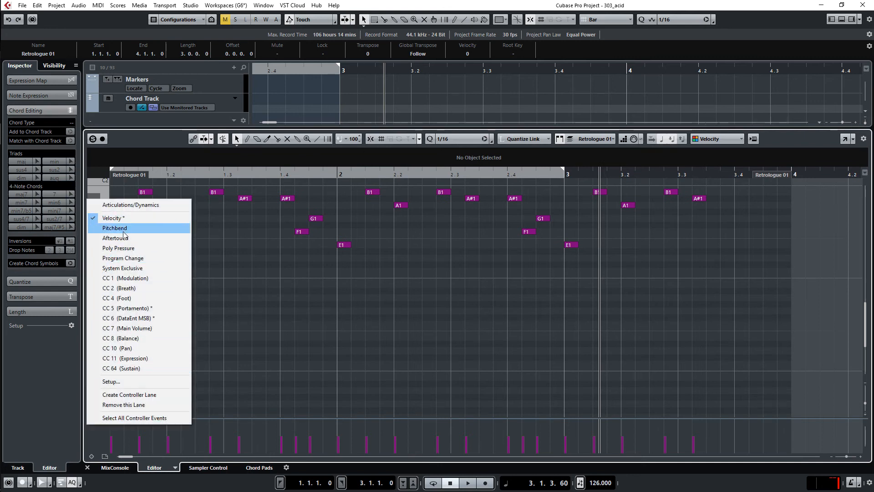
{"action": "left_click", "coordinate": [145, 309]}
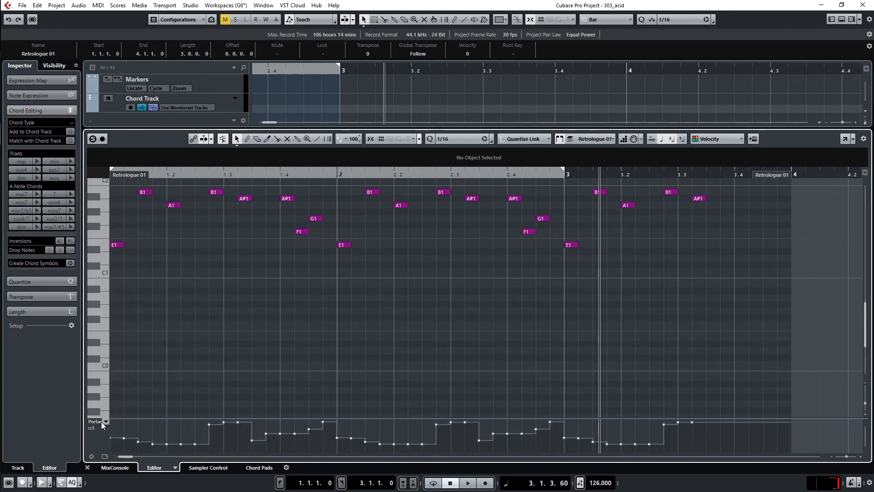
{"action": "left_click", "coordinate": [101, 421]}
{"action": "left_click", "coordinate": [143, 318]}
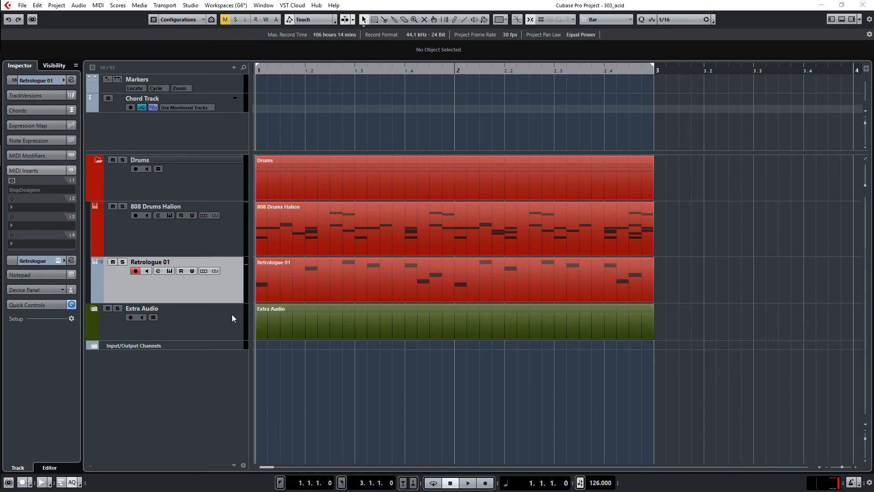
Expand the Extra Audio folder and audition Audio 1 with the drums while Retrologue 01 is muted, and unmute that track
{"action": "left_click", "coordinate": [92, 310]}
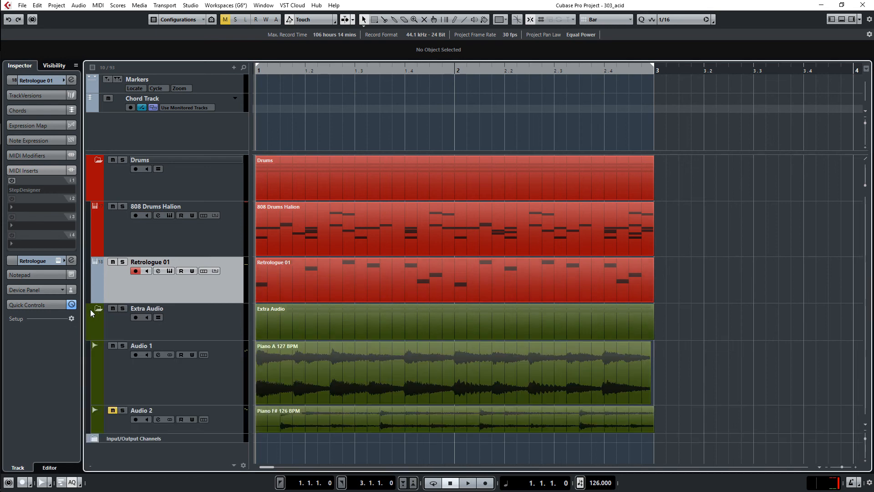
{"action": "key", "text": "m"}
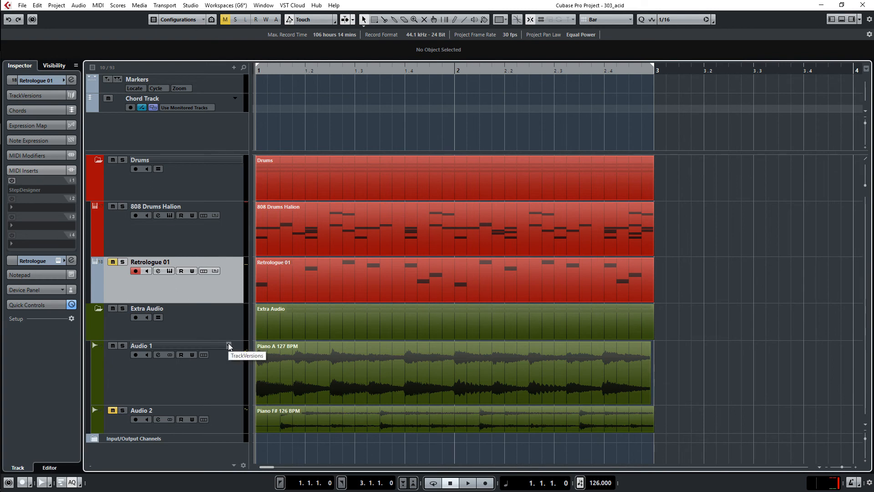
{"action": "key", "text": "space"}
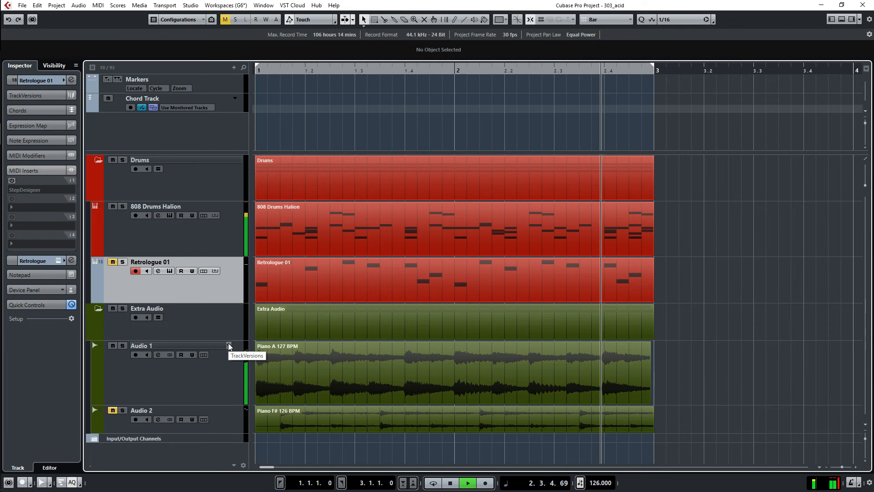
{"action": "key", "text": "space"}
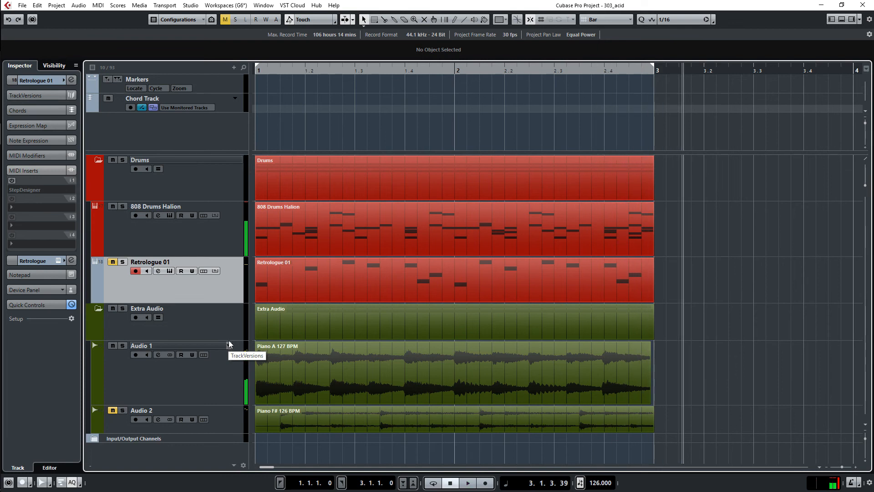
{"action": "left_click", "coordinate": [113, 263]}
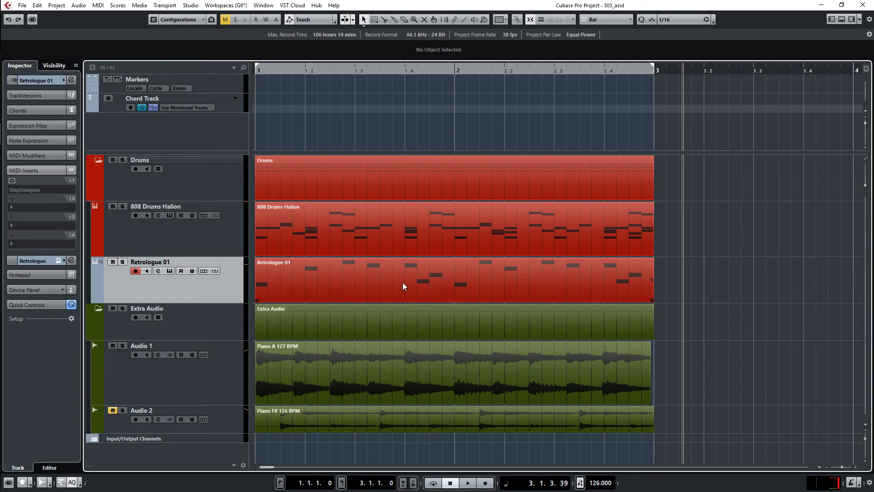
Play the drums, the Retrologue 01 bass line and Audio 1 together from the project start, and stop playback
{"action": "key", "text": "Home"}
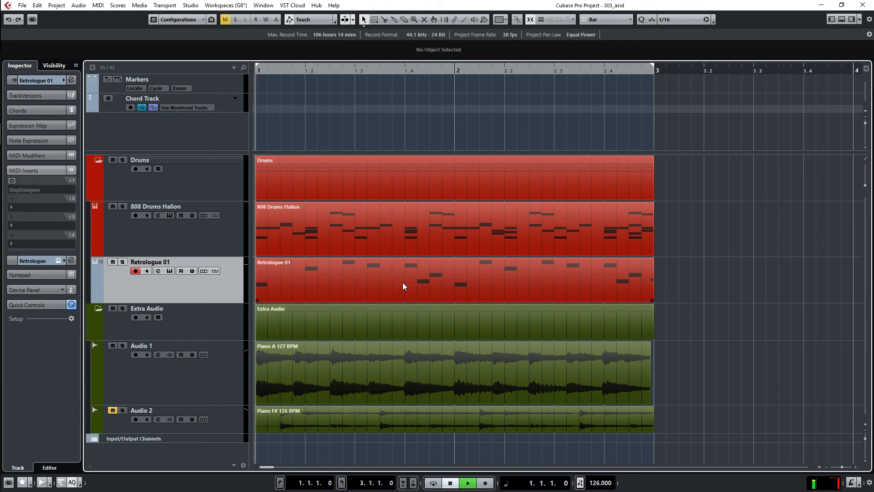
{"action": "key", "text": "space"}
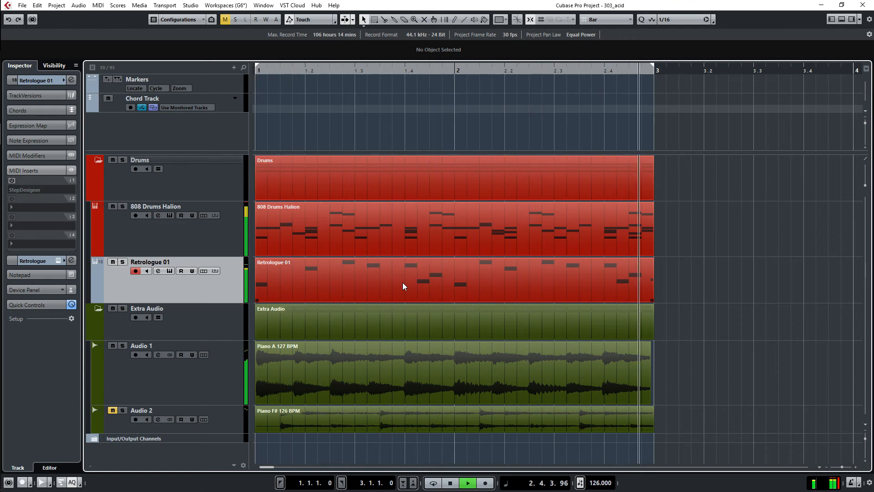
{"action": "key", "text": "space"}
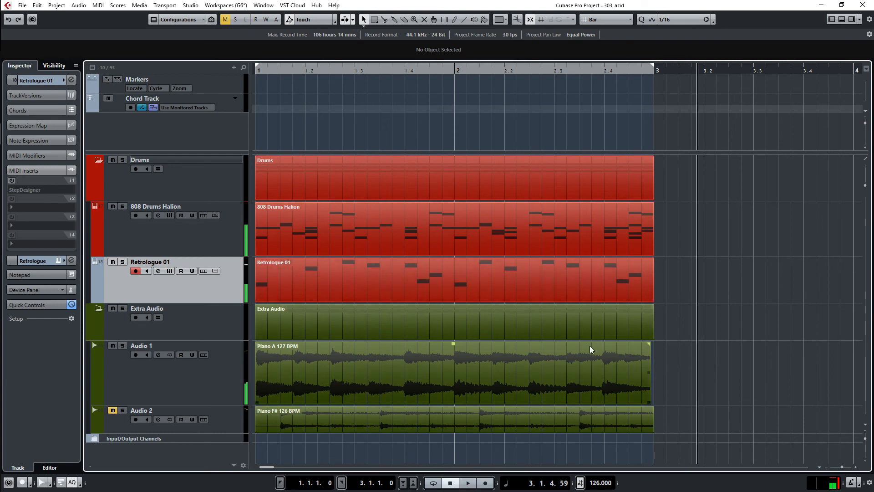
Inspect the Retrologue 01 notes in the Key Editor and the Chord Track's Automatic Scales option, and close the editor
{"action": "double_click", "coordinate": [521, 294]}
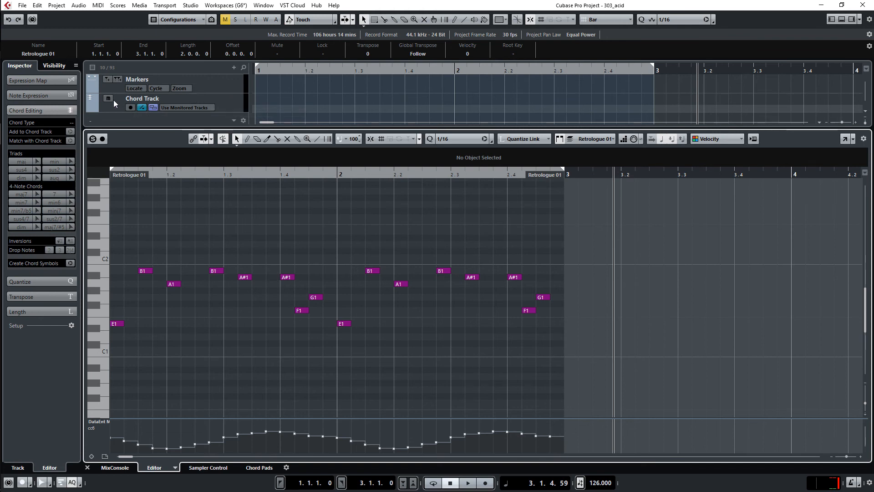
{"action": "left_click", "coordinate": [232, 97]}
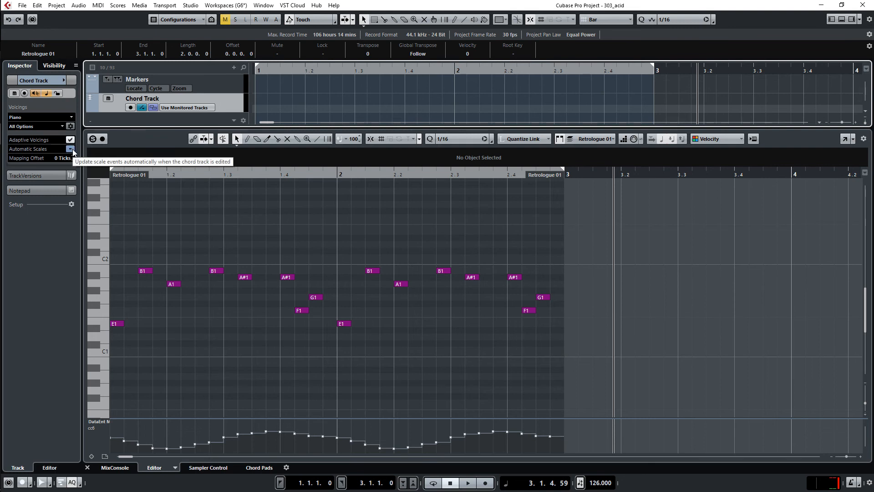
{"action": "left_click", "coordinate": [261, 108]}
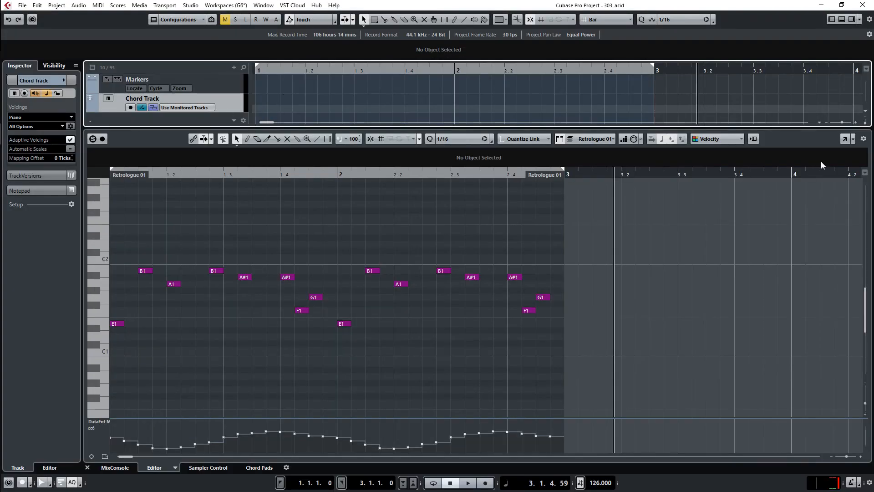
{"action": "left_click", "coordinate": [535, 250]}
{"action": "key", "text": "Return"}
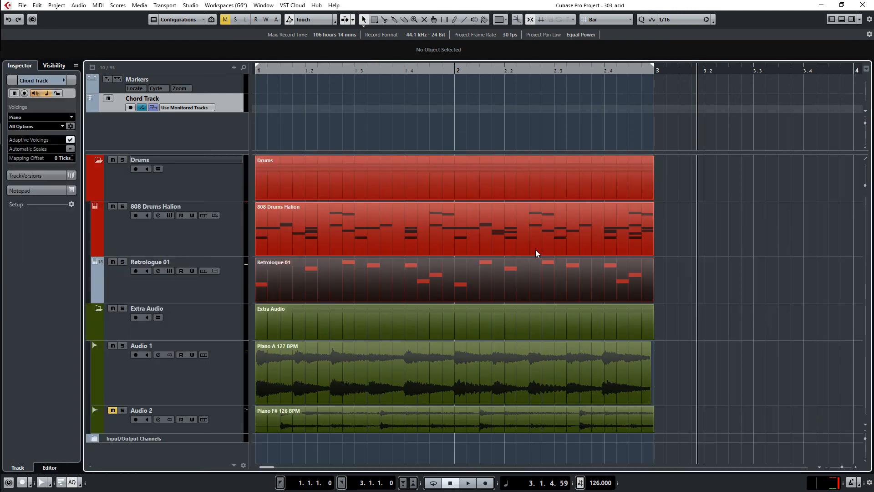
Draw a scale event at bar 1 on the Chord Track with the Draw tool
{"action": "left_click", "coordinate": [358, 391]}
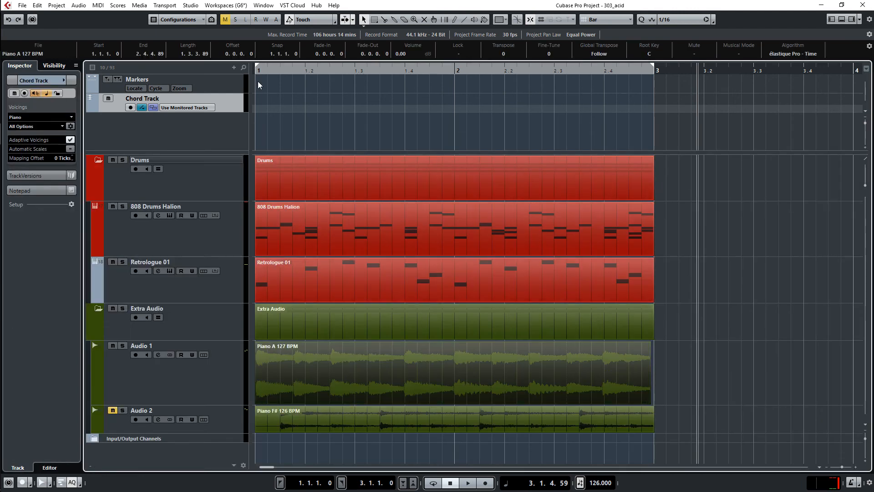
{"action": "right_click", "coordinate": [259, 111]}
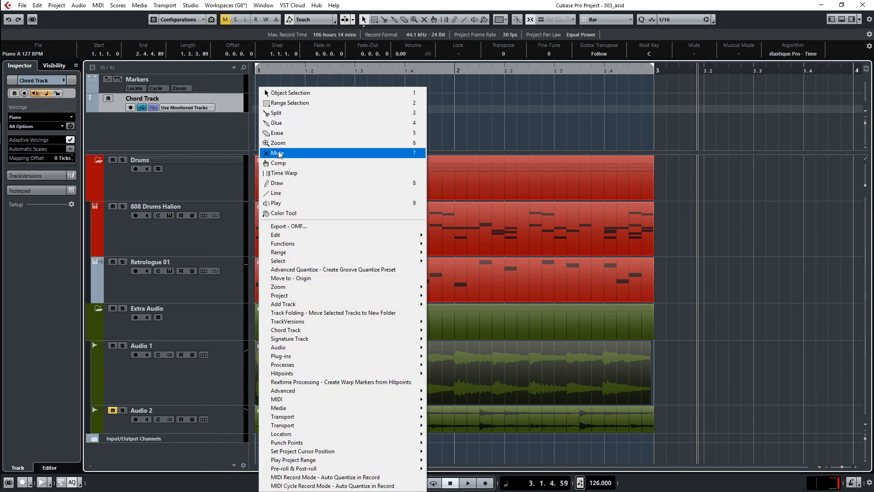
{"action": "left_click", "coordinate": [277, 182]}
{"action": "left_click", "coordinate": [259, 109]}
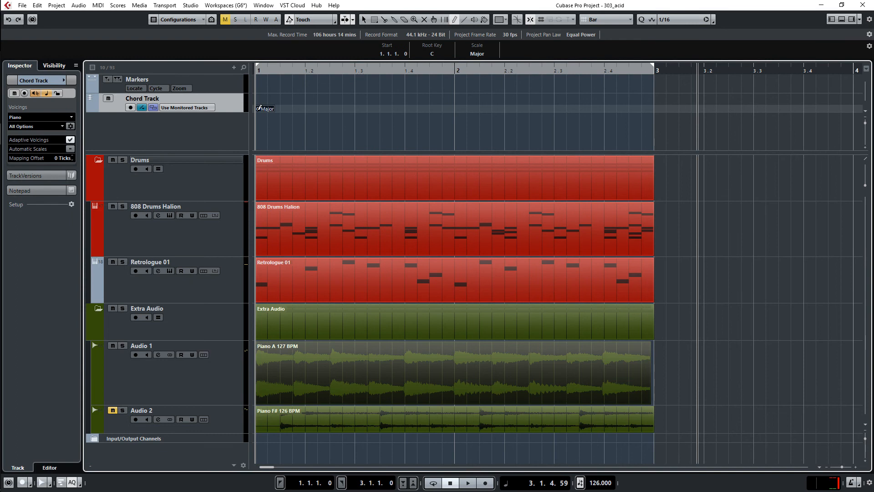
Return to the Object Selection tool and set the root key of the Chord Track's scale event to A
{"action": "right_click", "coordinate": [266, 119]}
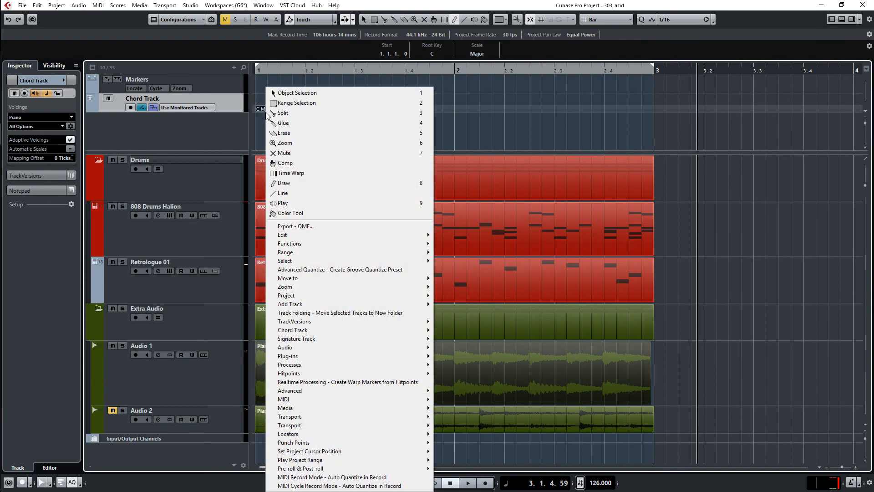
{"action": "left_click", "coordinate": [283, 92]}
{"action": "double_click", "coordinate": [265, 108]}
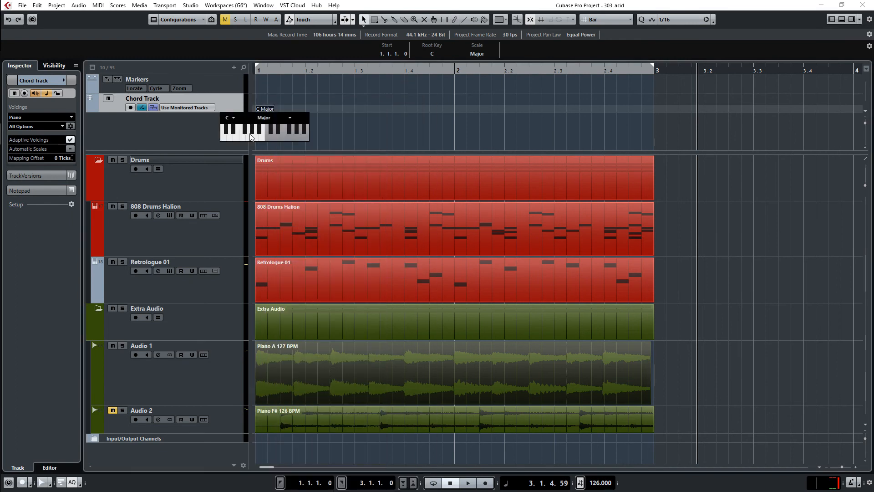
{"action": "left_click", "coordinate": [233, 119]}
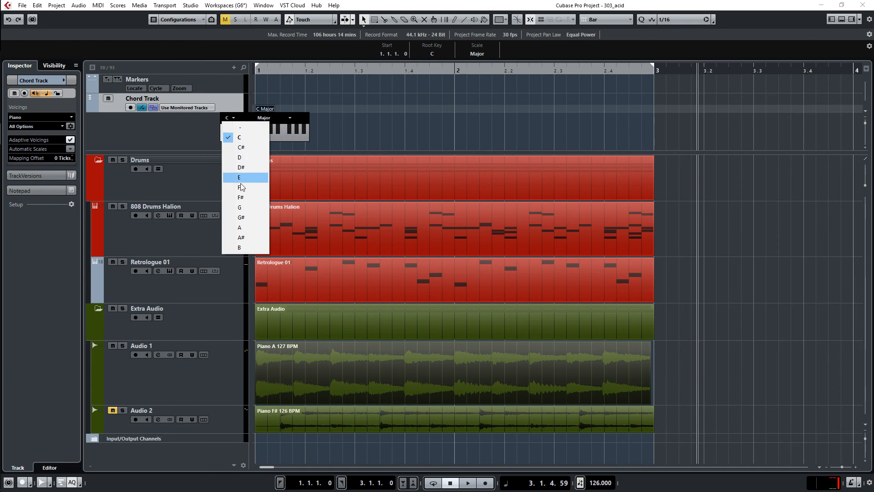
{"action": "left_click", "coordinate": [241, 227]}
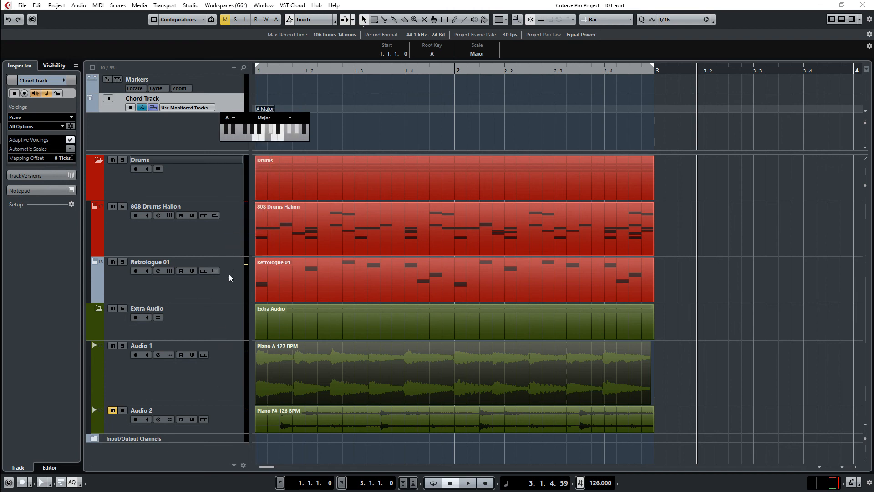
Set the Retrologue 01 track to follow the Chord Track's Scales, synchronizing its data first with Analyze Chords
{"action": "double_click", "coordinate": [312, 274]}
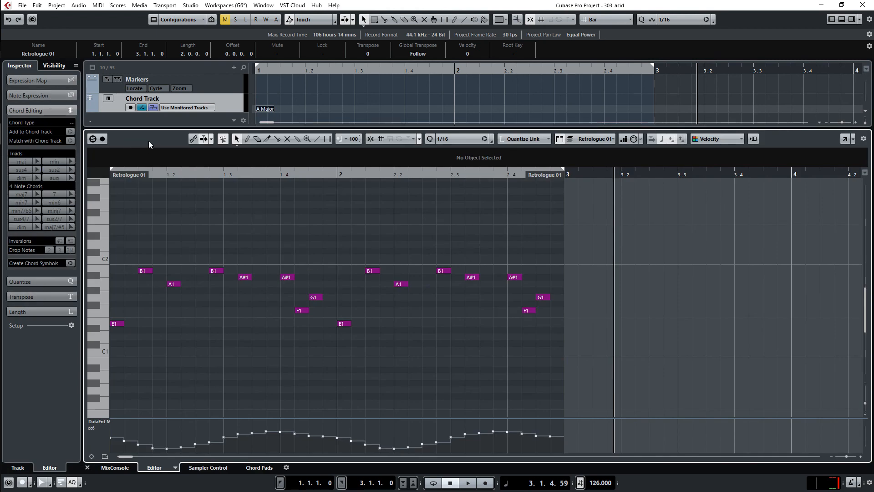
{"action": "key", "text": "ctrl+e"}
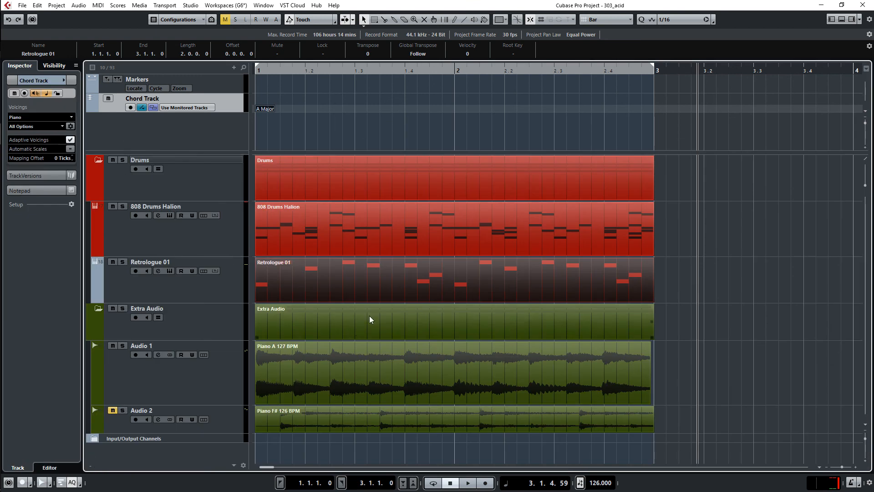
{"action": "left_click", "coordinate": [203, 292]}
{"action": "left_click", "coordinate": [45, 113]}
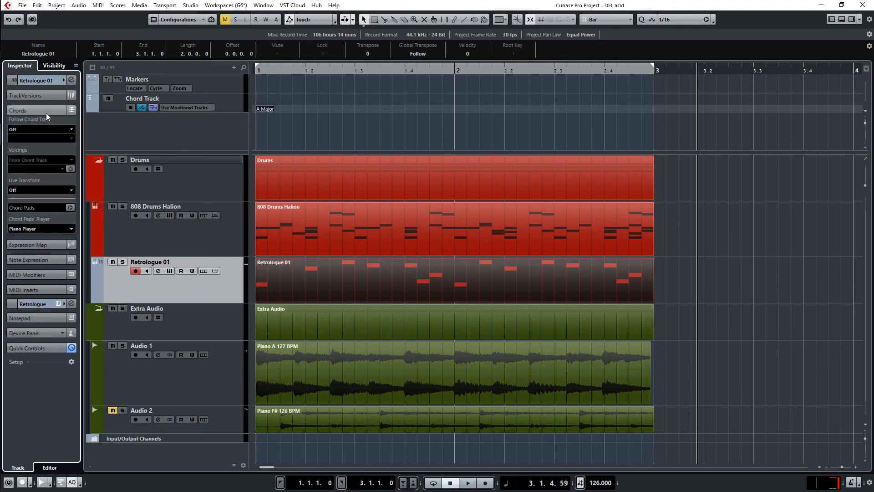
{"action": "left_click", "coordinate": [59, 128]}
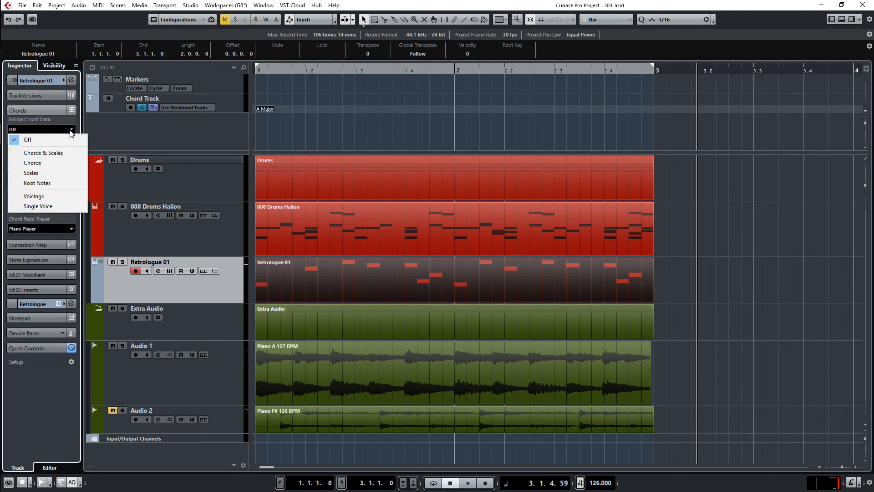
{"action": "left_click", "coordinate": [48, 174]}
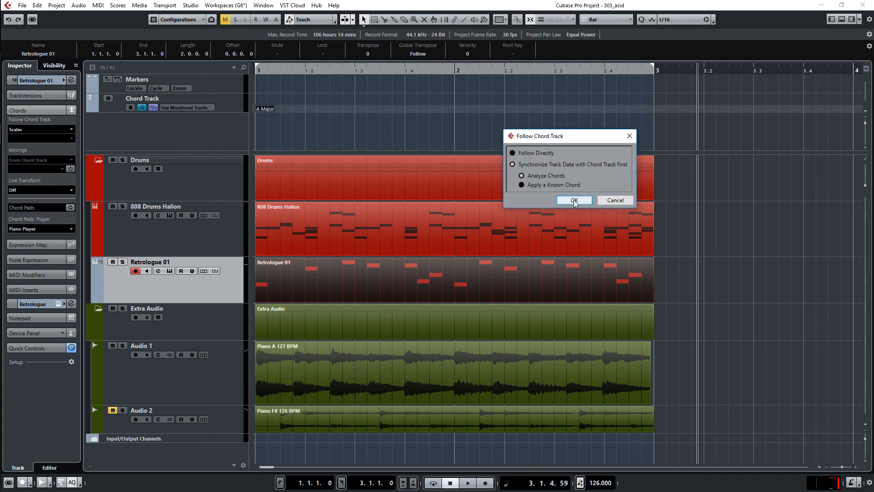
{"action": "left_click", "coordinate": [574, 200]}
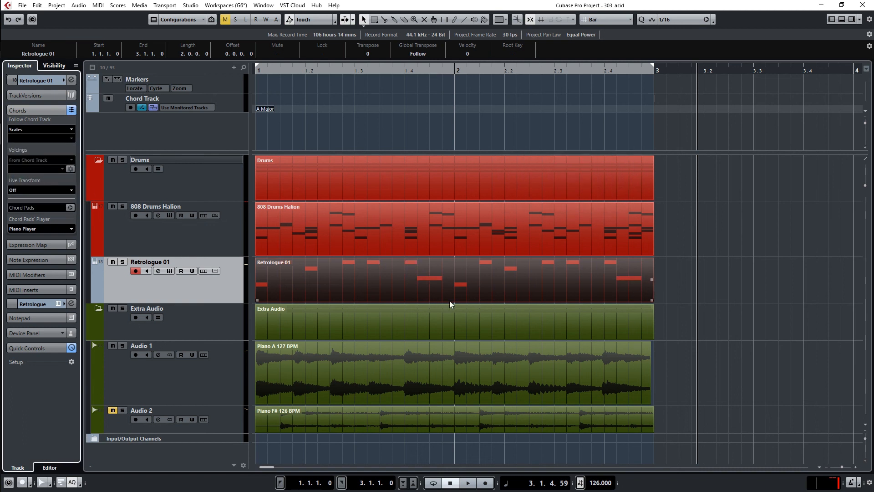
Audition the scale-corrected bass line with the drums and Audio 1 from the project start
{"action": "key", "text": "Home"}
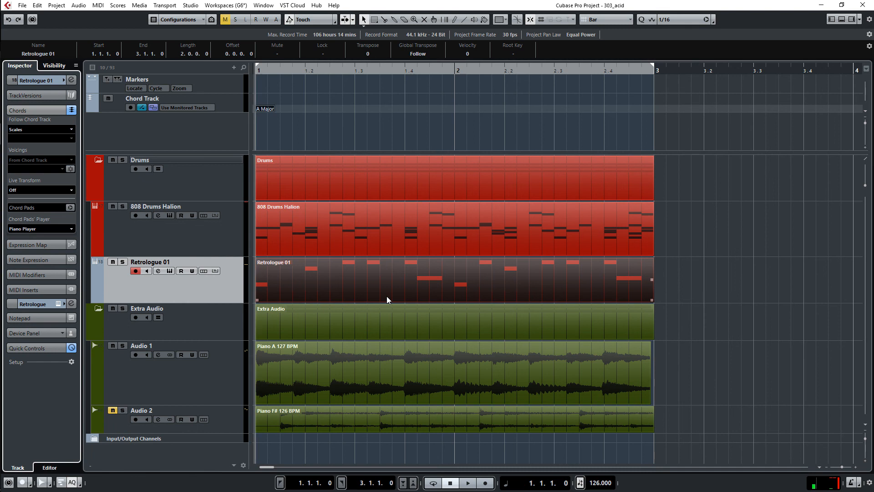
{"action": "key", "text": "space"}
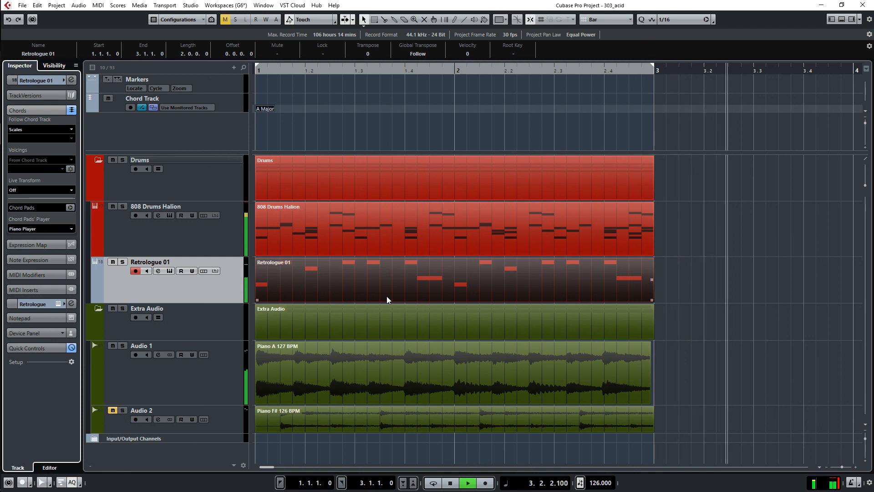
{"action": "key", "text": "space"}
Turn on Cycle and audition the bass line with Audio 1 muted and Audio 2 unmuted
{"action": "key", "text": "KP_Divide"}
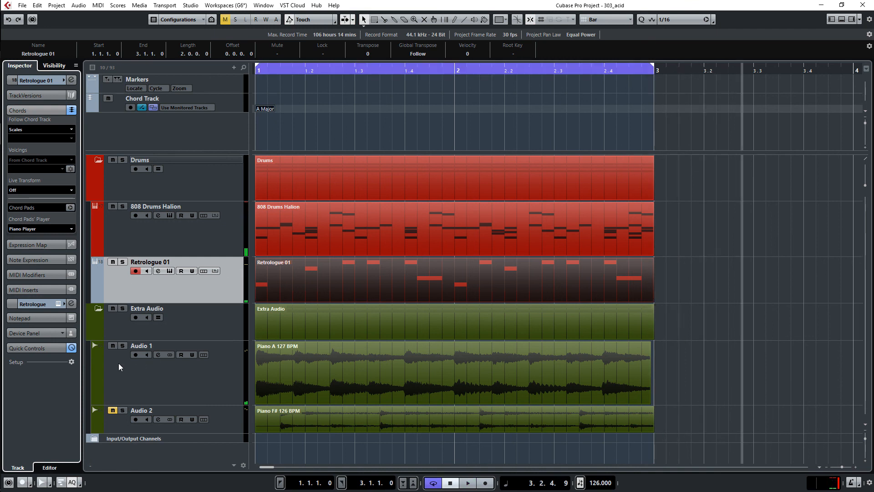
{"action": "left_click", "coordinate": [112, 345]}
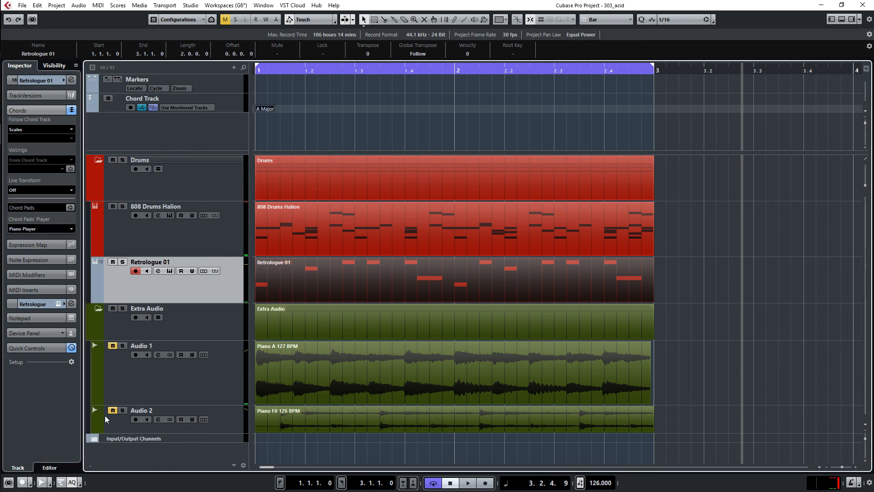
{"action": "left_click", "coordinate": [112, 411]}
{"action": "left_click", "coordinate": [239, 422]}
{"action": "key", "text": "space"}
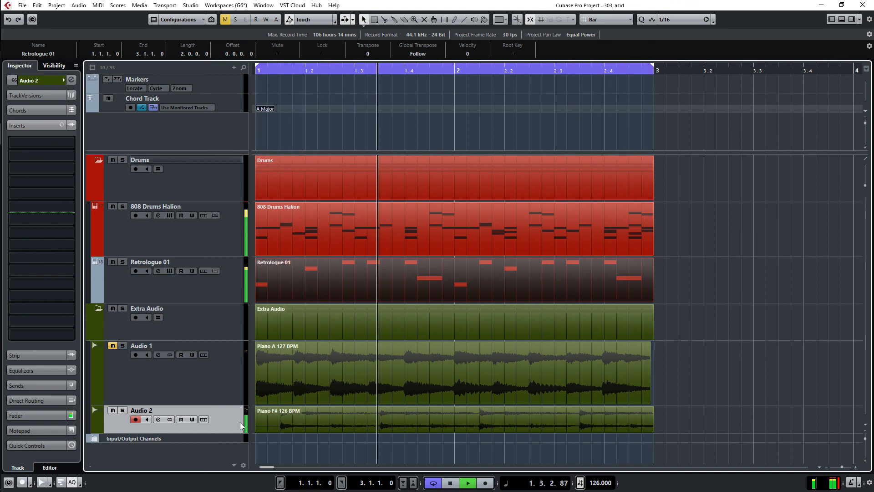
{"action": "key", "text": "space"}
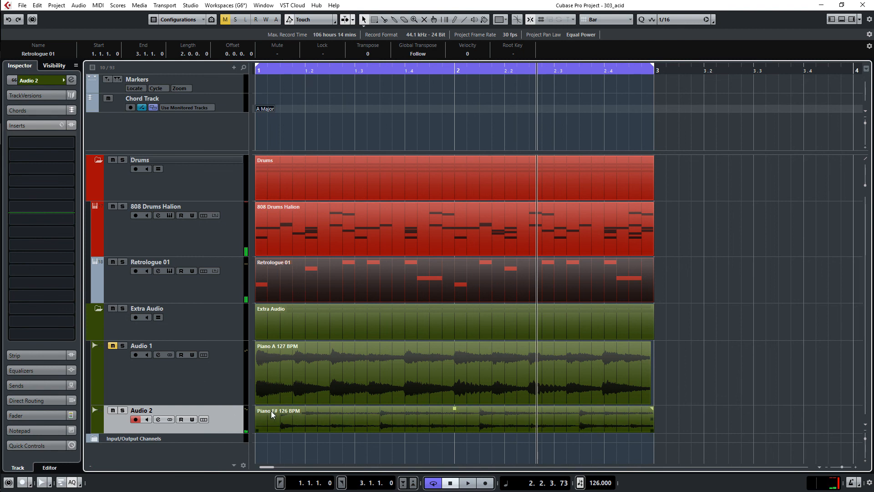
Set the root key of the Chord Track's scale event to F# and close the scale editor
{"action": "double_click", "coordinate": [265, 109]}
{"action": "left_click", "coordinate": [234, 118]}
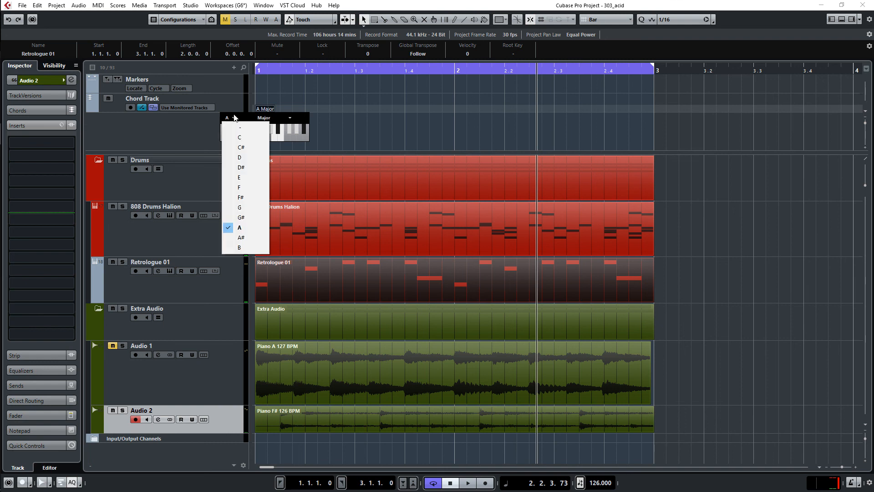
{"action": "left_click", "coordinate": [240, 197]}
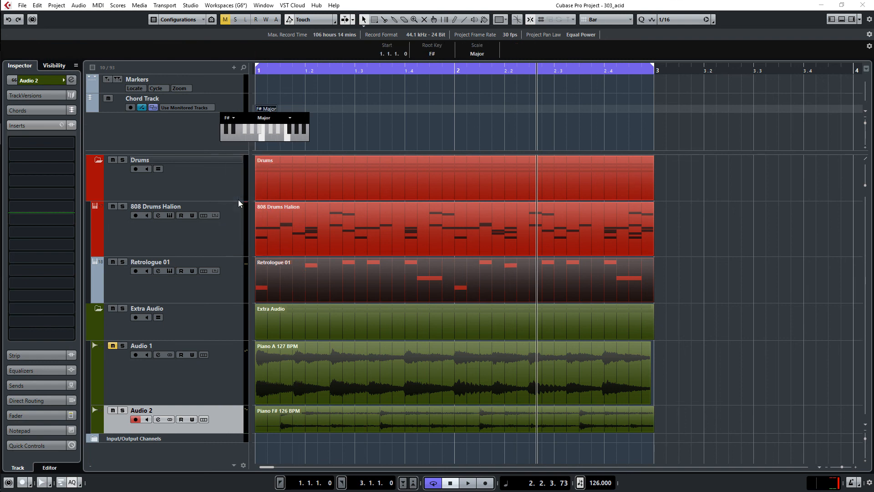
{"action": "left_click", "coordinate": [203, 135]}
Switch Follow Chord Track off on Retrologue 01 and set it to Scales again, synchronizing first with Analyze Chords
{"action": "left_click", "coordinate": [204, 291]}
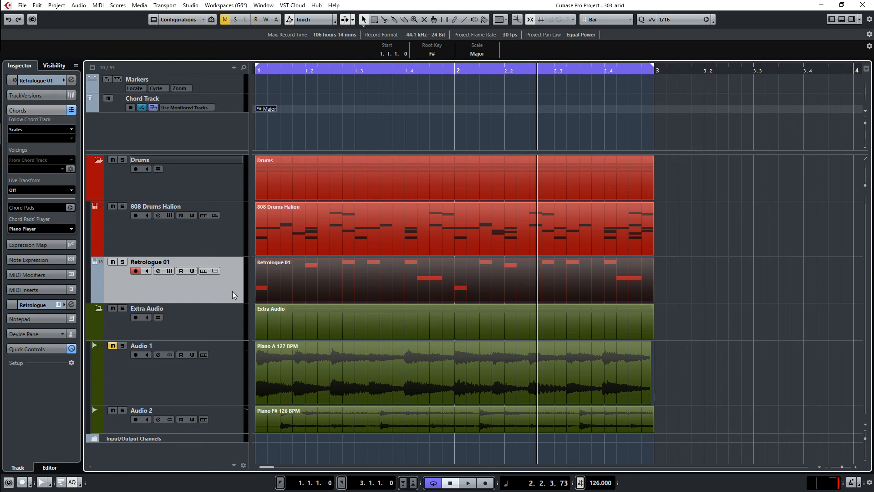
{"action": "left_click", "coordinate": [66, 131]}
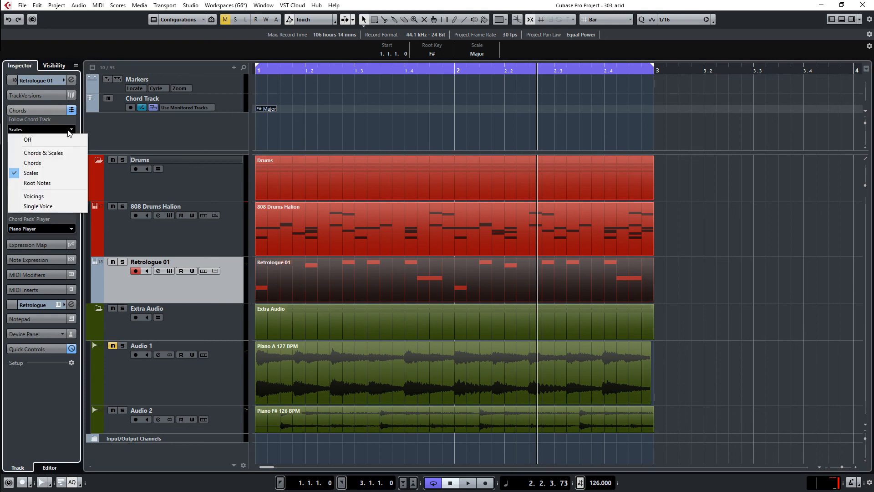
{"action": "left_click", "coordinate": [42, 171]}
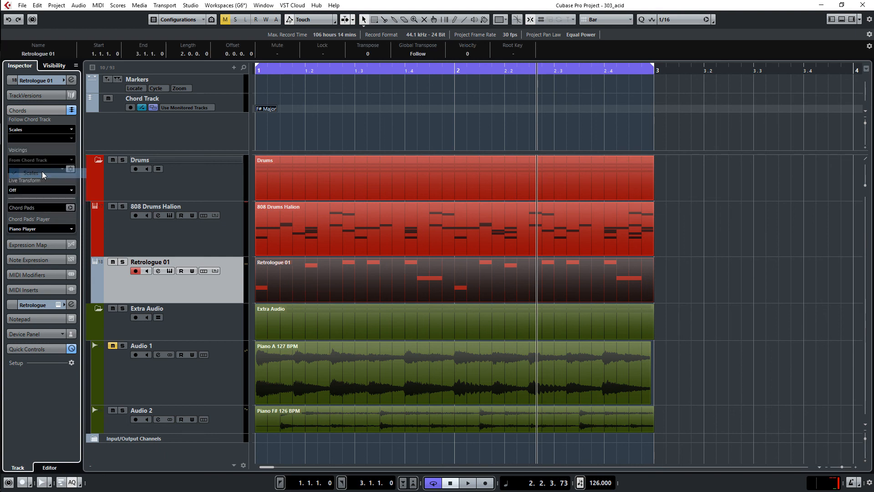
{"action": "left_click", "coordinate": [49, 129]}
{"action": "left_click", "coordinate": [40, 140]}
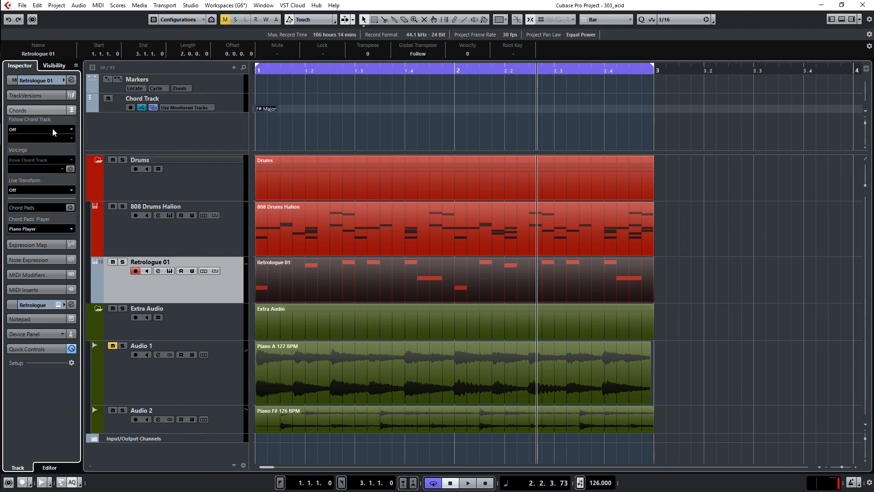
{"action": "left_click", "coordinate": [52, 129]}
{"action": "left_click", "coordinate": [37, 173]}
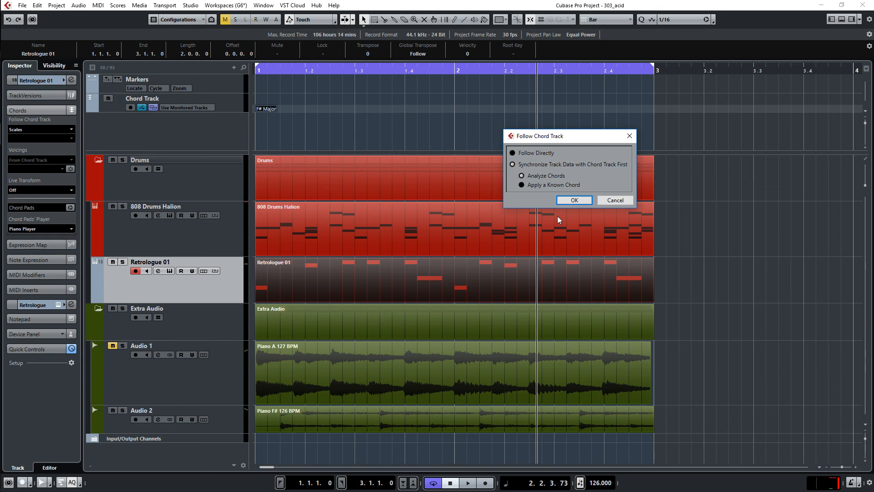
{"action": "left_click", "coordinate": [570, 203]}
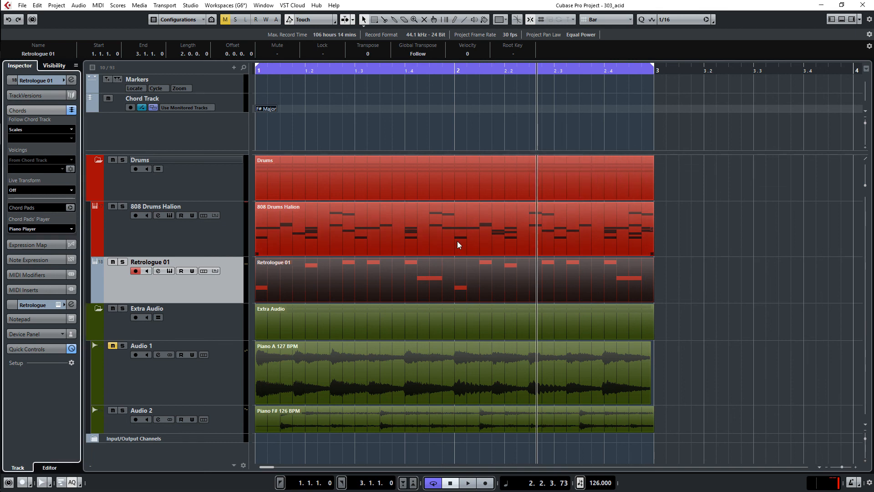
Play the drums, the F# Major bass line and Audio 2 in cycle from the project start, and stop playback
{"action": "key", "text": "Home"}
{"action": "key", "text": "space"}
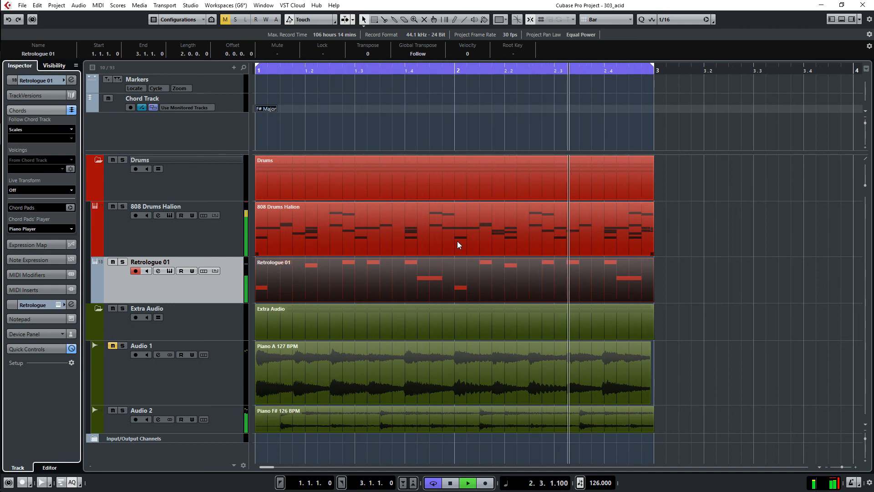
{"action": "key", "text": "space"}
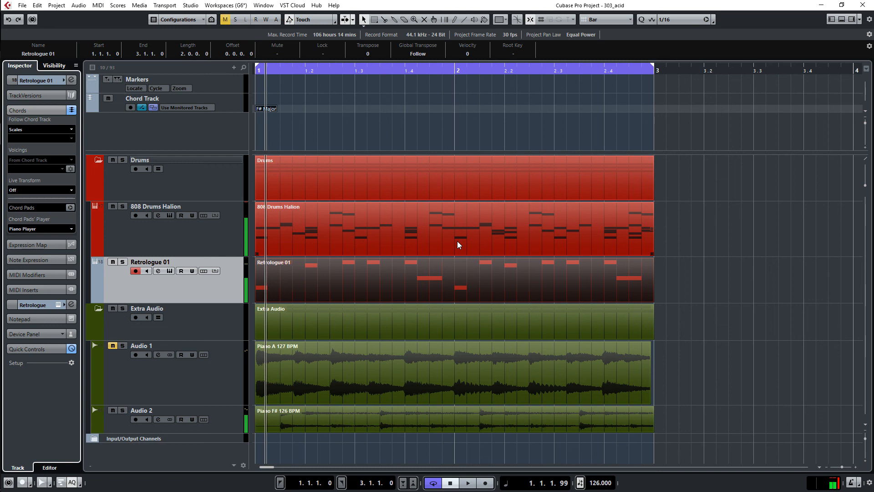